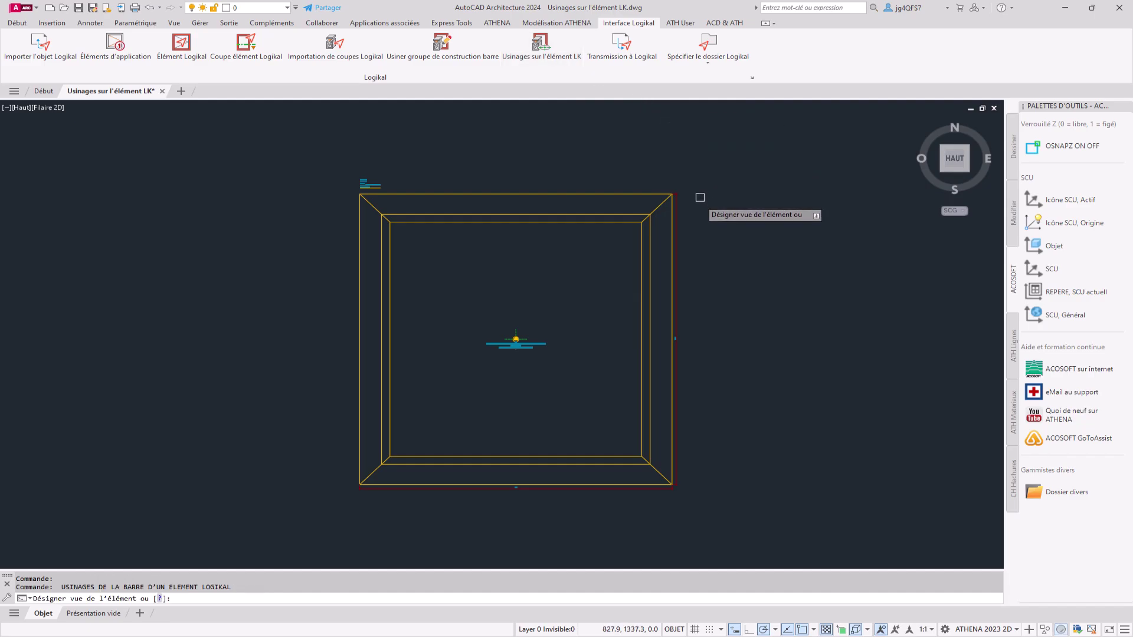
Open the bar machining settings for the frame's Logikal element view
middle_click_drag(480, 487, 367, 358, "shift")
scroll(591, 374, "up", 5)
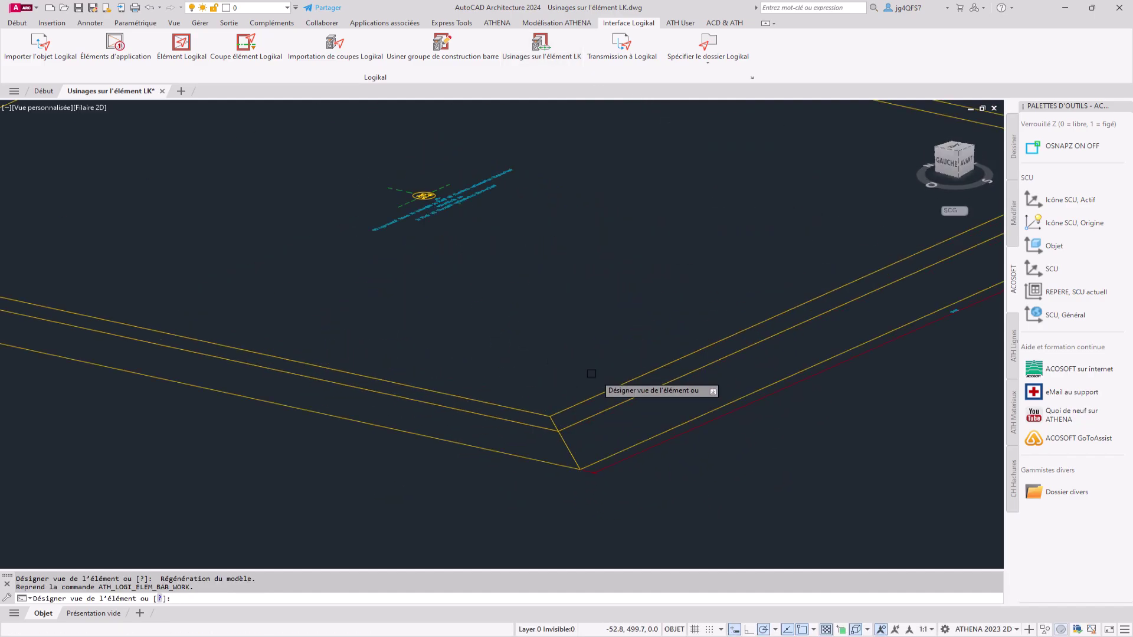
scroll(613, 385, "down", 5)
left_click(616, 389)
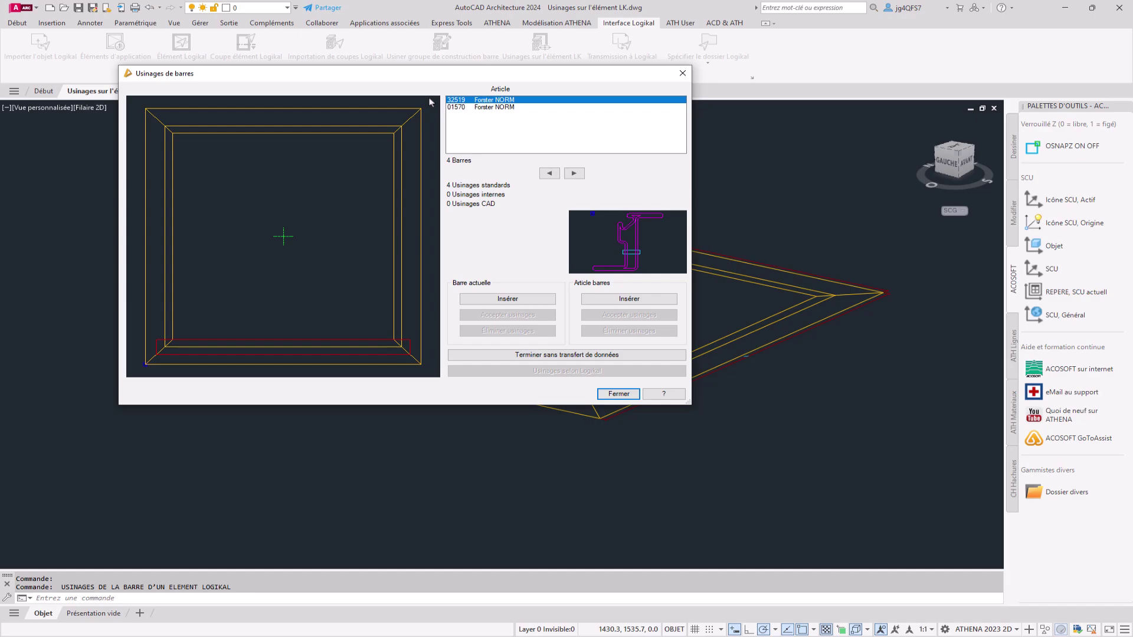
Insert only the upper bar of article 01570 into the drawing and close the bar machining dialog
left_click(491, 101)
left_click(492, 107)
left_click(493, 100)
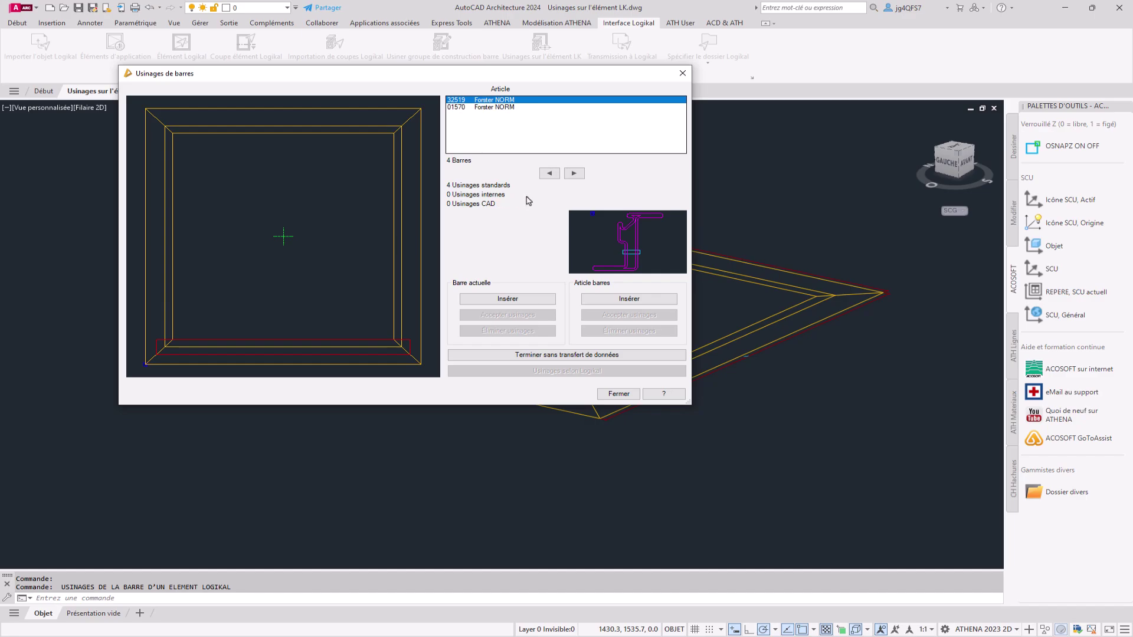
left_click(519, 107)
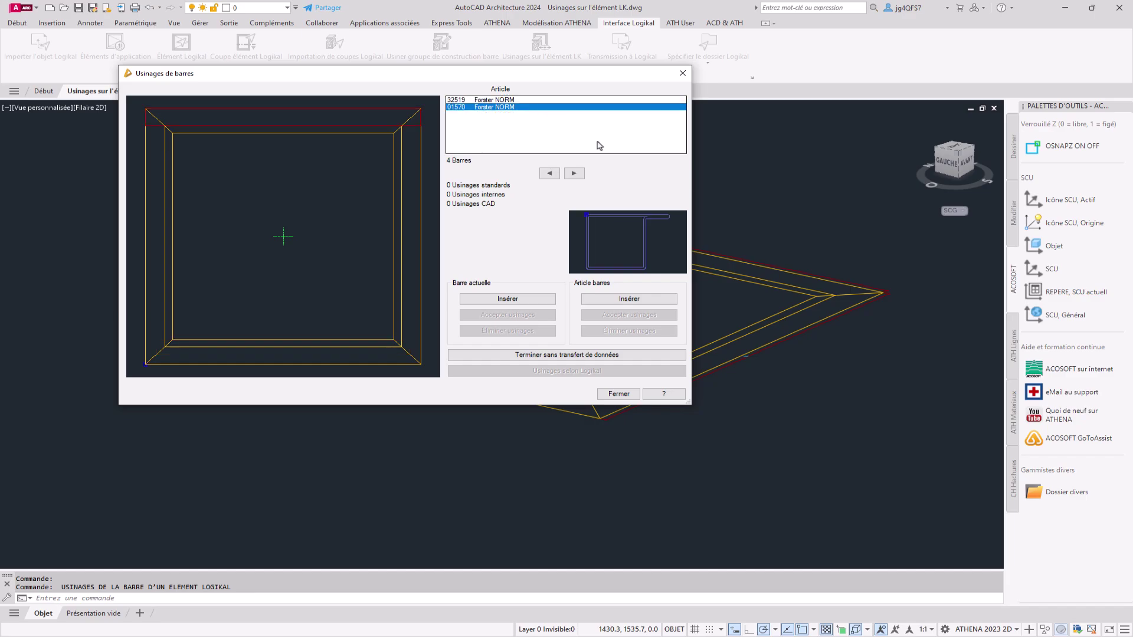
left_click(582, 173)
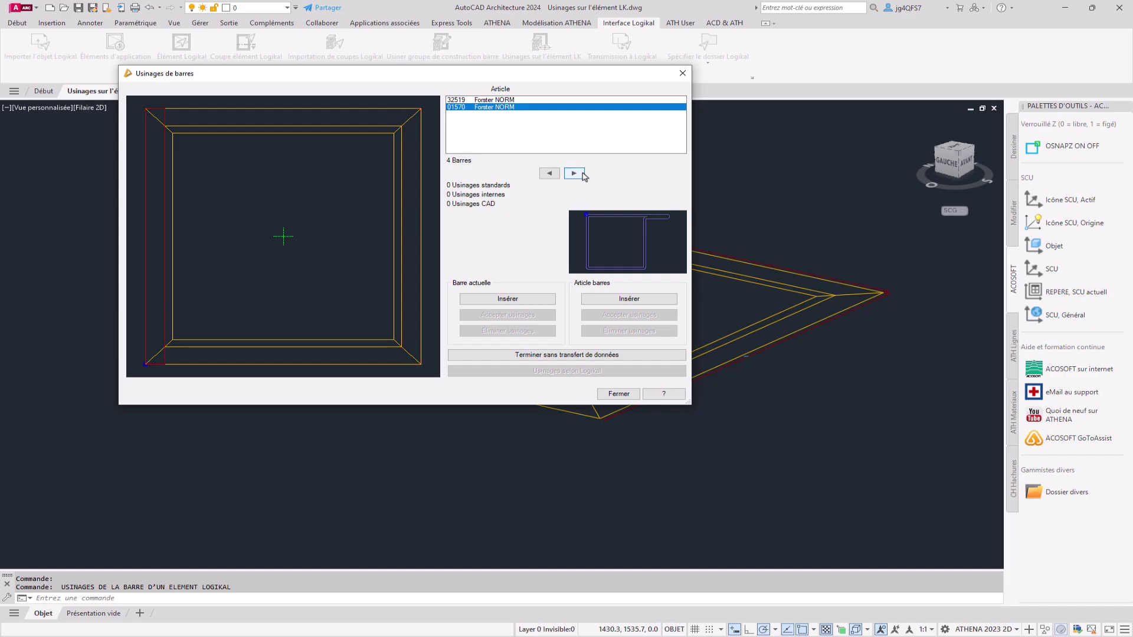
left_click(574, 173)
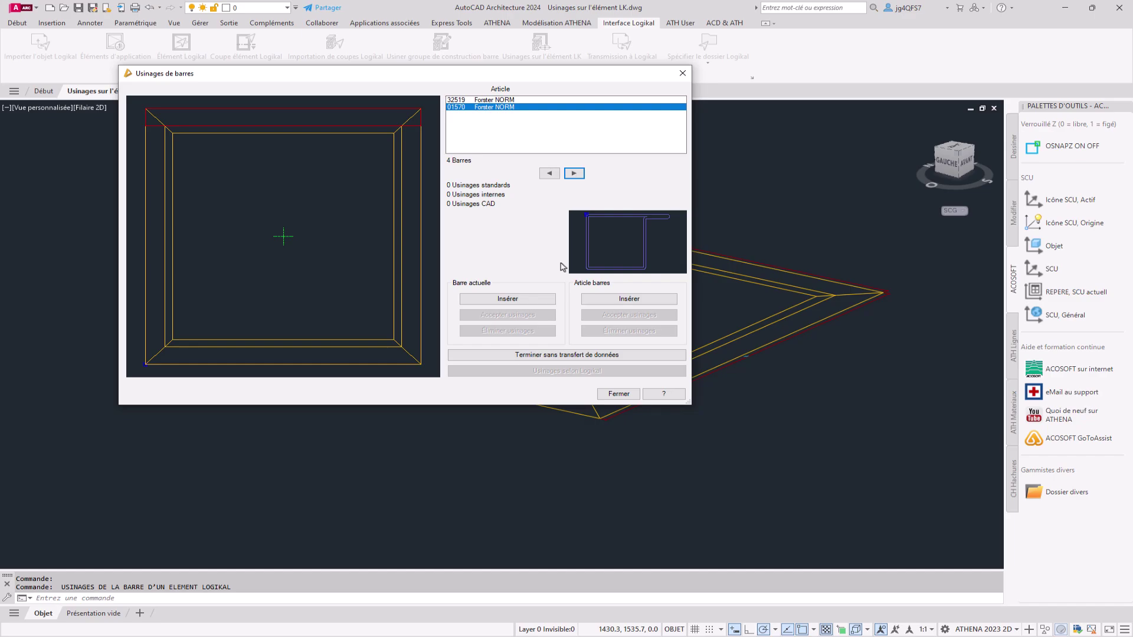
left_click(536, 302)
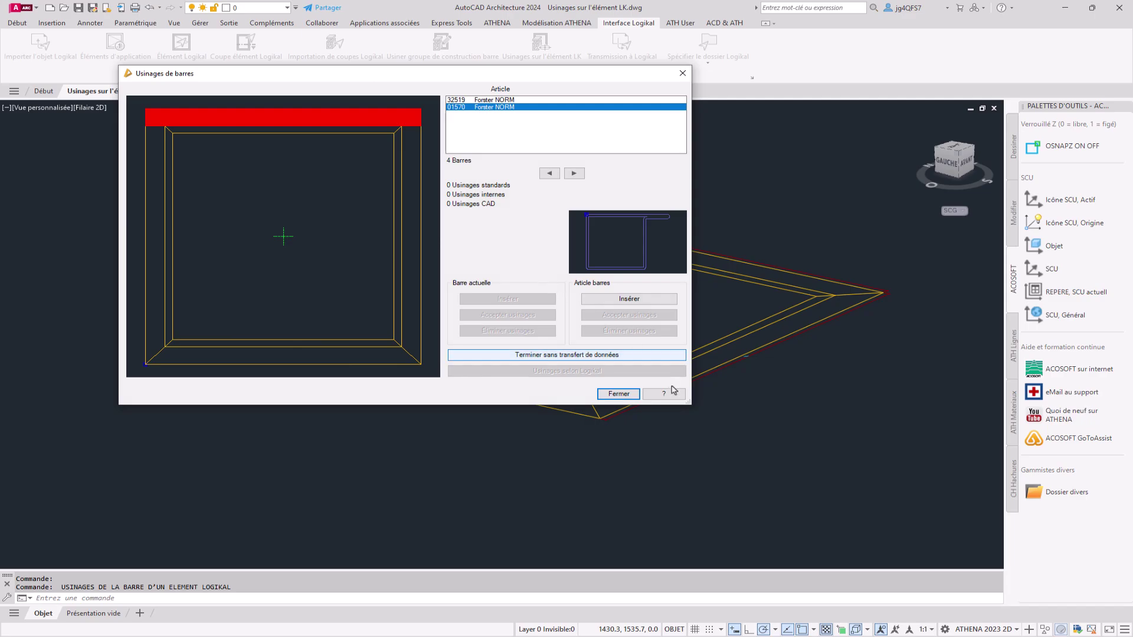
left_click(631, 399)
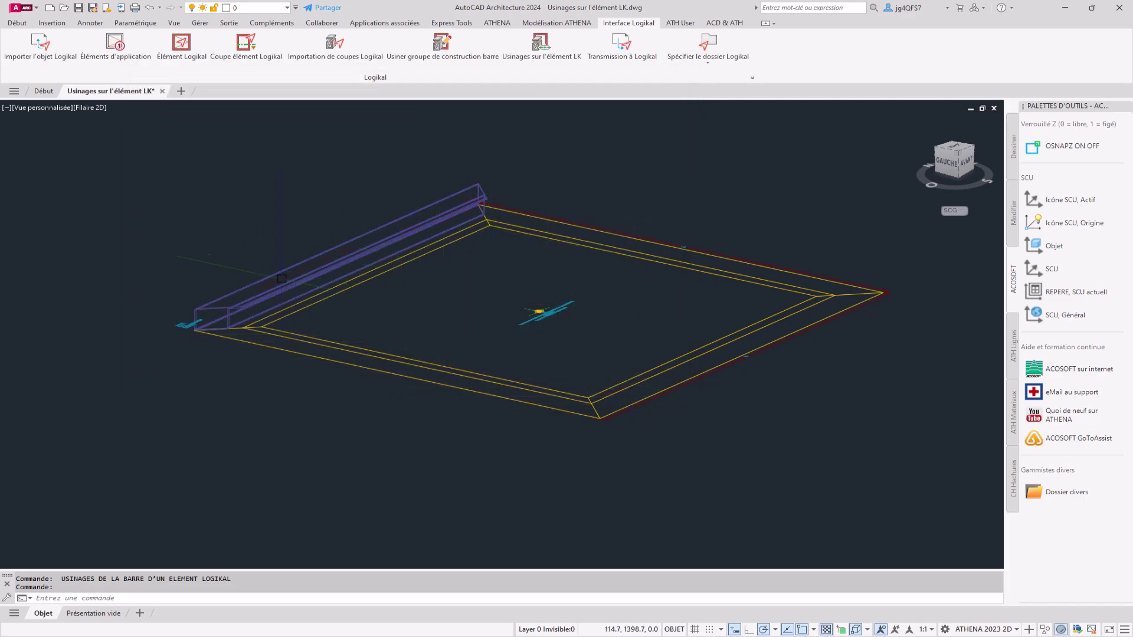
Insert the remaining bars of article 01570 for the same element and close the bar machining dialog
left_click(541, 45)
left_click(646, 299)
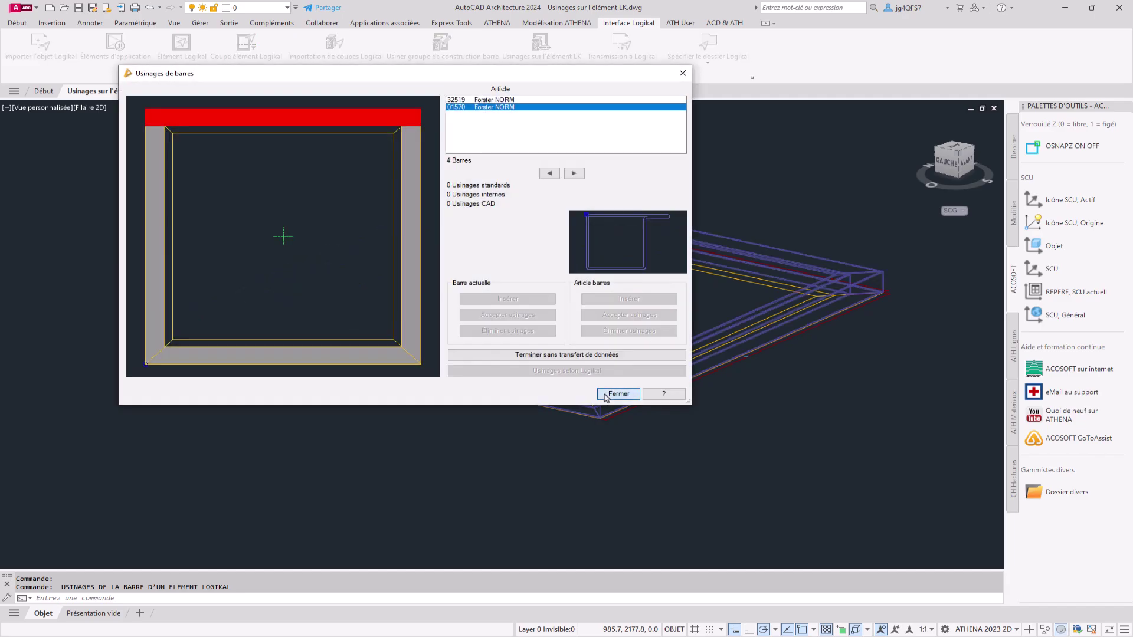
left_click(616, 394)
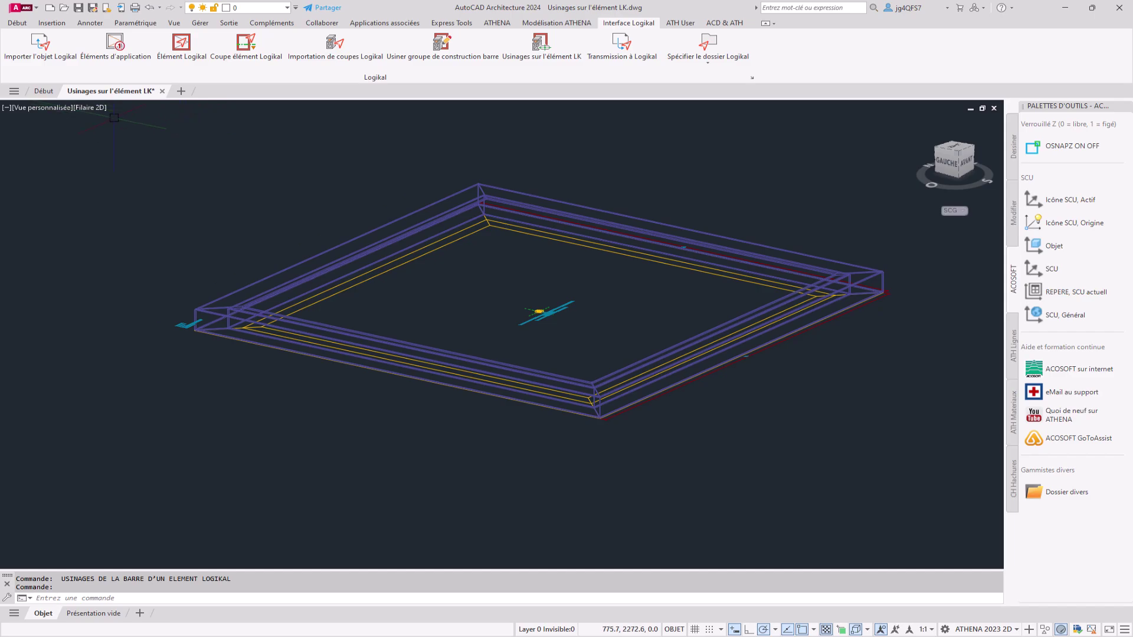
Display the model in the Conceptual visual style and frame the front-left corner of the frame closely
left_click(92, 107)
left_click(138, 144)
scroll(602, 383, "up", 8)
middle_click_drag(692, 397, 699, 427, "shift")
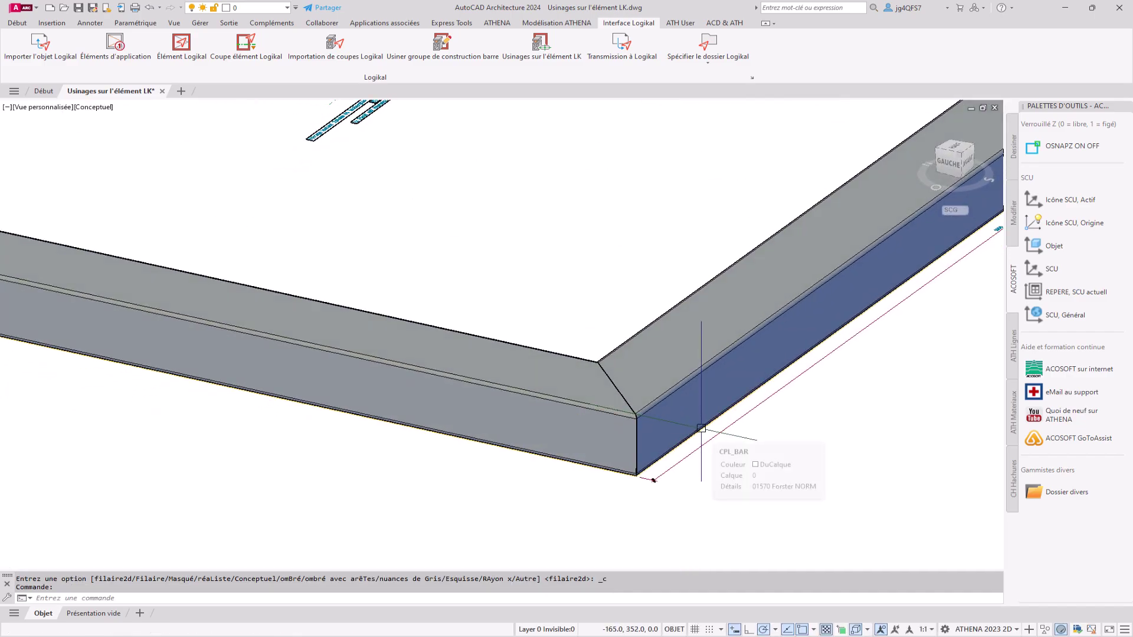
scroll(689, 452, "up", 3)
scroll(689, 451, "up", 2)
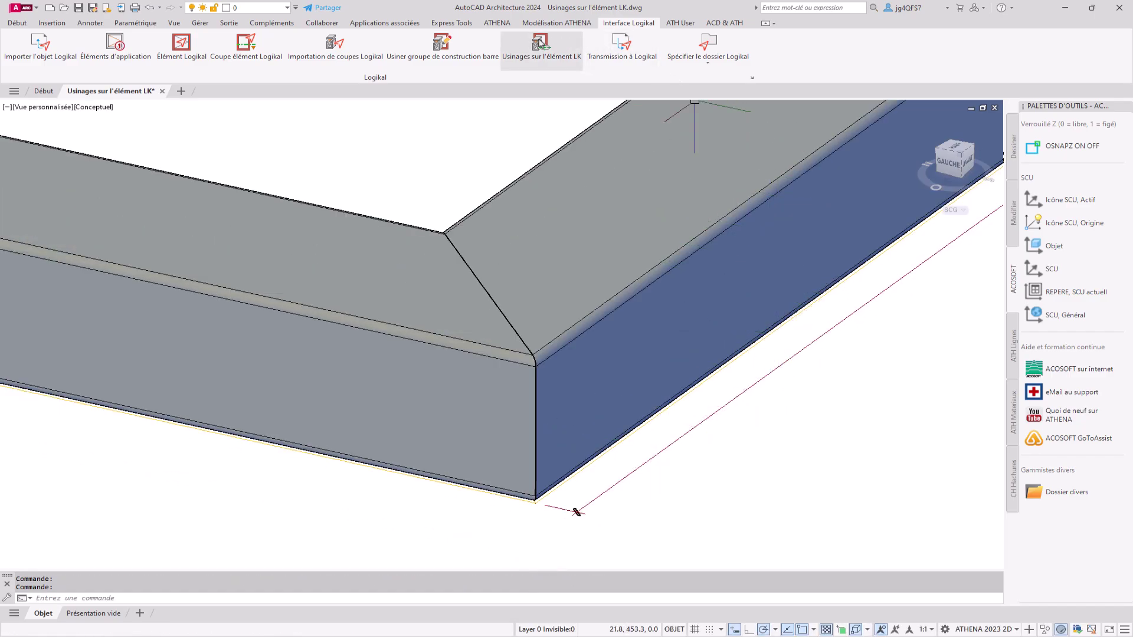
Configure a 3D through-hole drilling with no thread reference, 8 mm diameter, 50 mm depth and article name 8x50
left_click(494, 25)
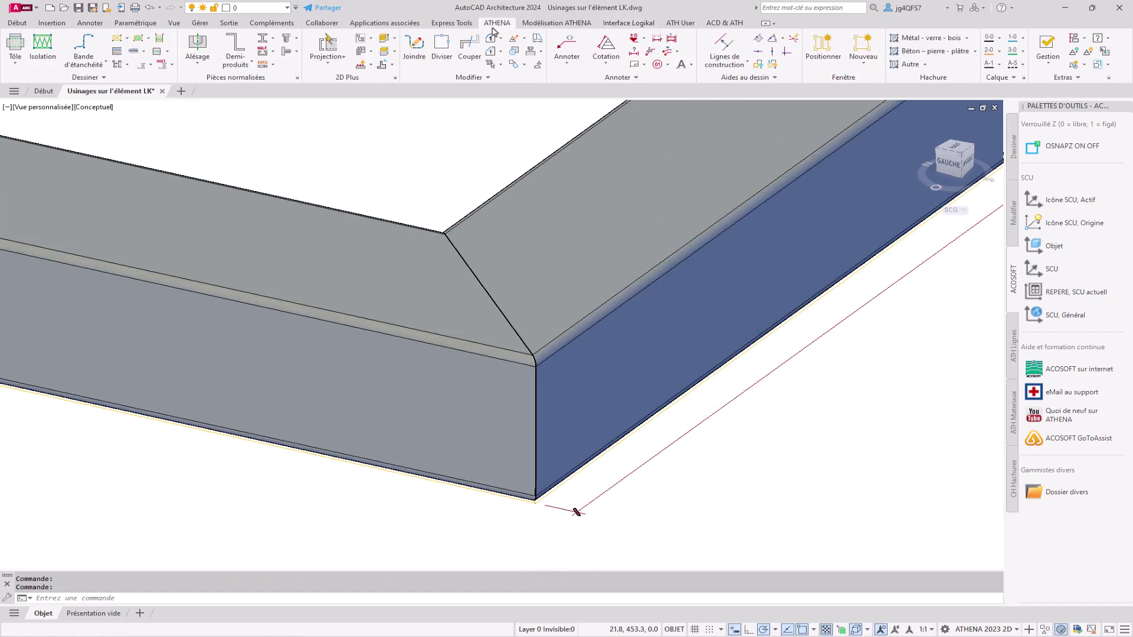
left_click(195, 44)
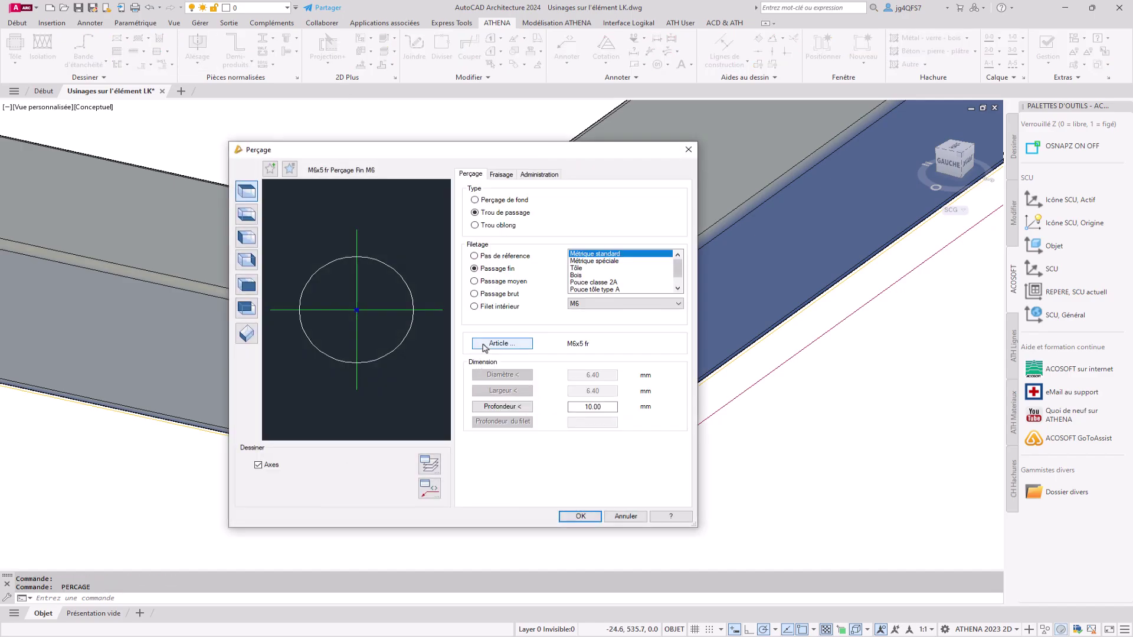
left_click(247, 333)
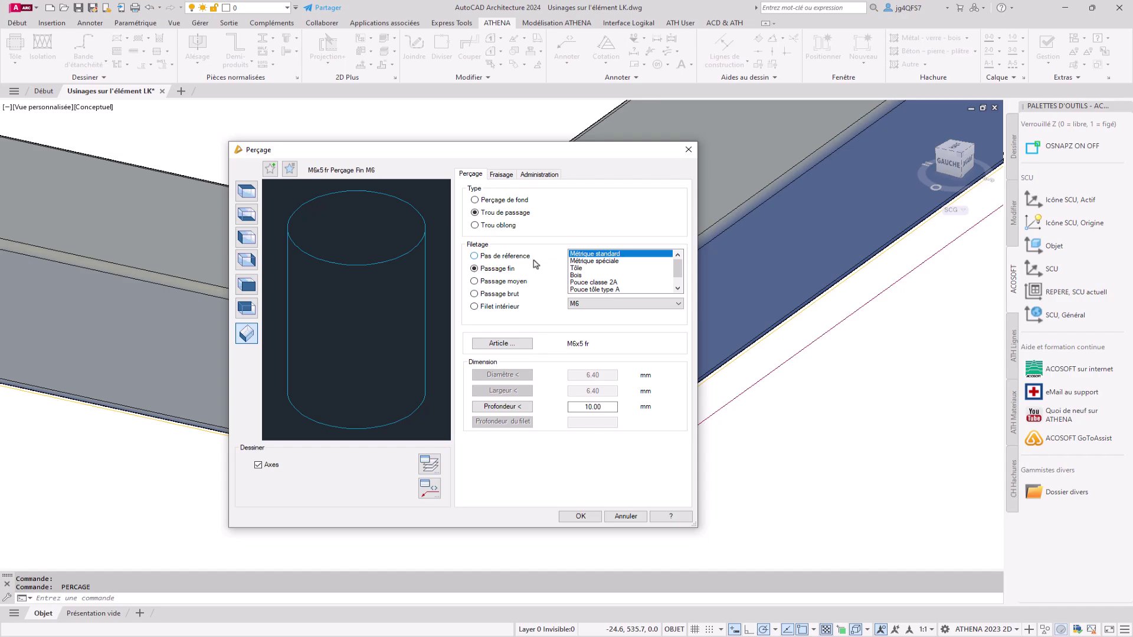
left_click(513, 256)
left_click_drag(607, 376, 569, 378)
type("8")
key("Tab")
key("Tab")
type("50")
left_click(502, 343)
type("8x50")
key("Return")
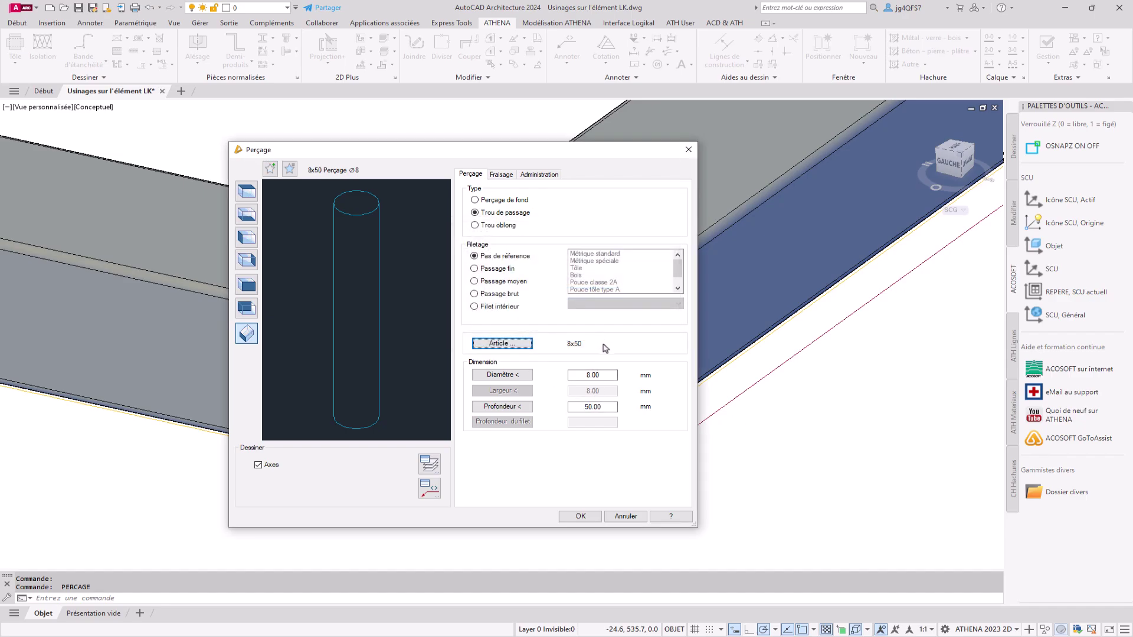
Place the drilling at the midpoint of the frame corner's vertical edge with the default rotation of 0
left_click(580, 516)
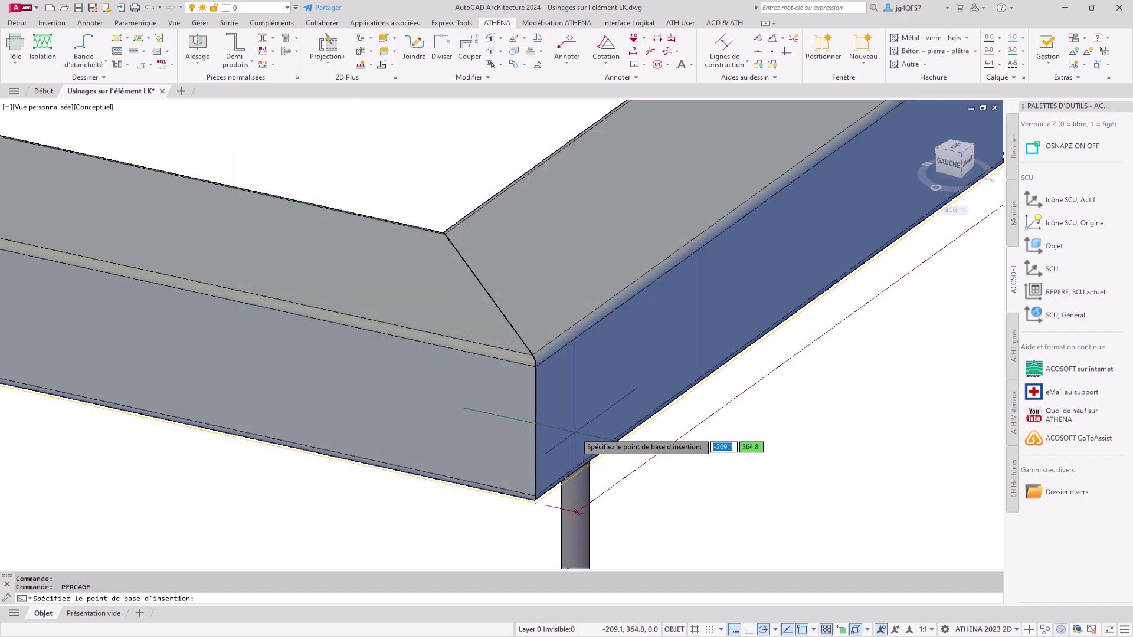
left_click(536, 431)
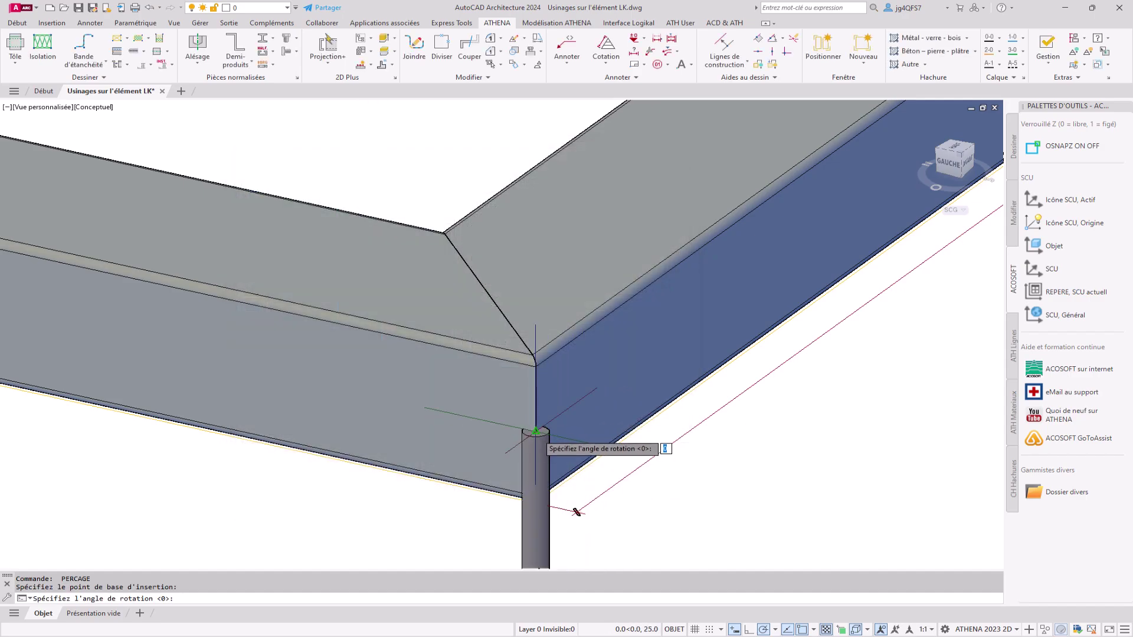
key("Return")
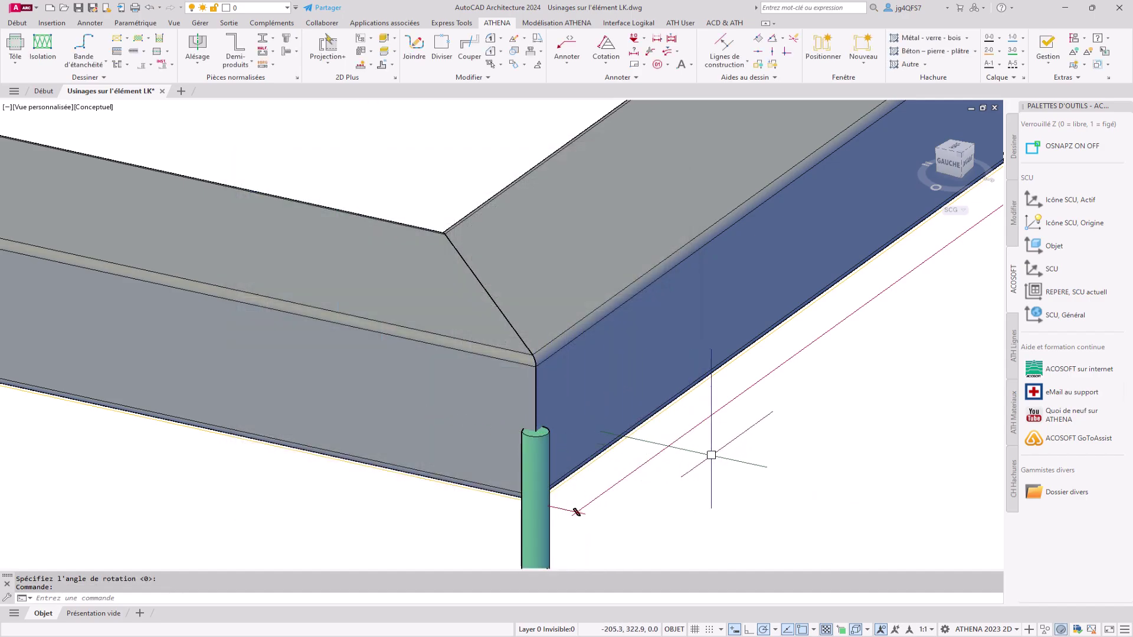
Rotate the drilling cylinder in 3D about its centre so it lies horizontally, perpendicular to the front bar's outer face
middle_click_drag(713, 479, 652, 369)
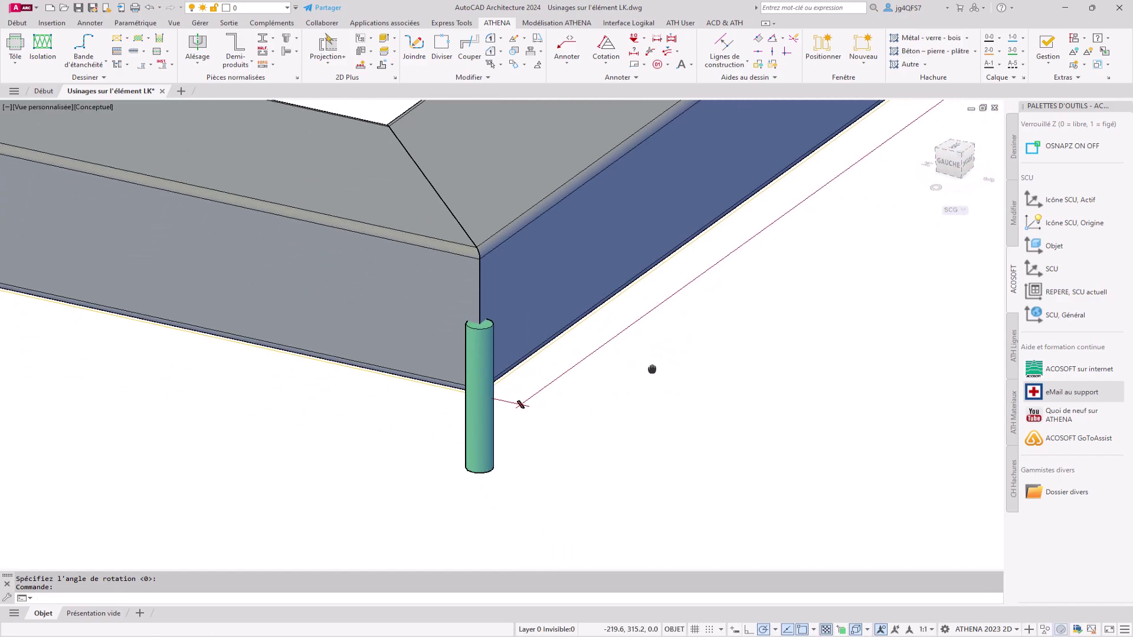
type("OOFLINE")
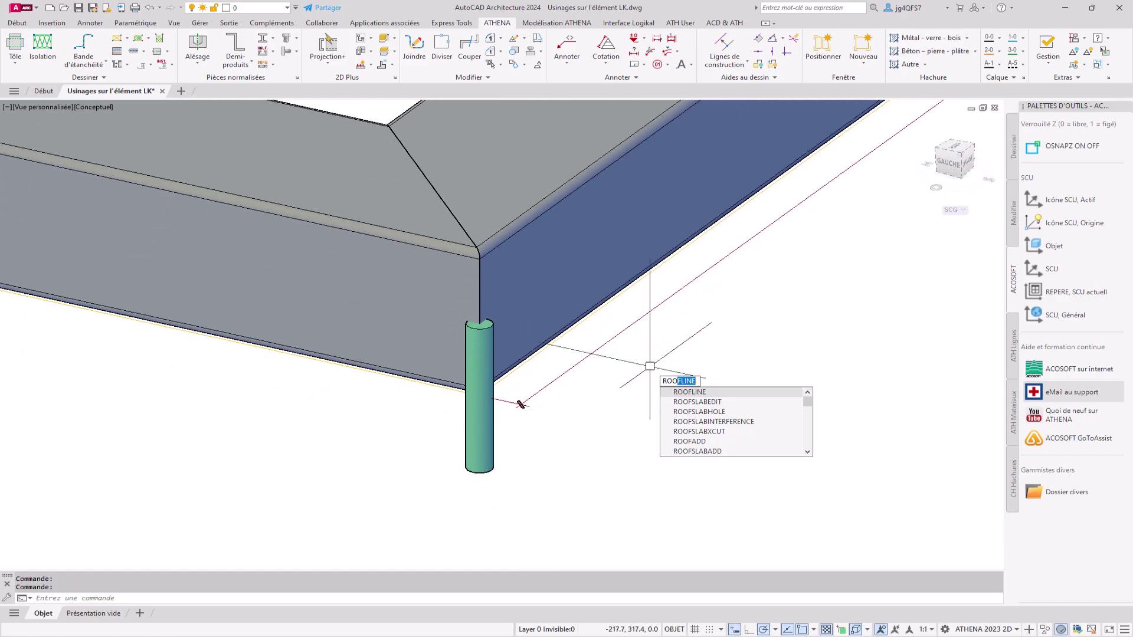
key("Down")
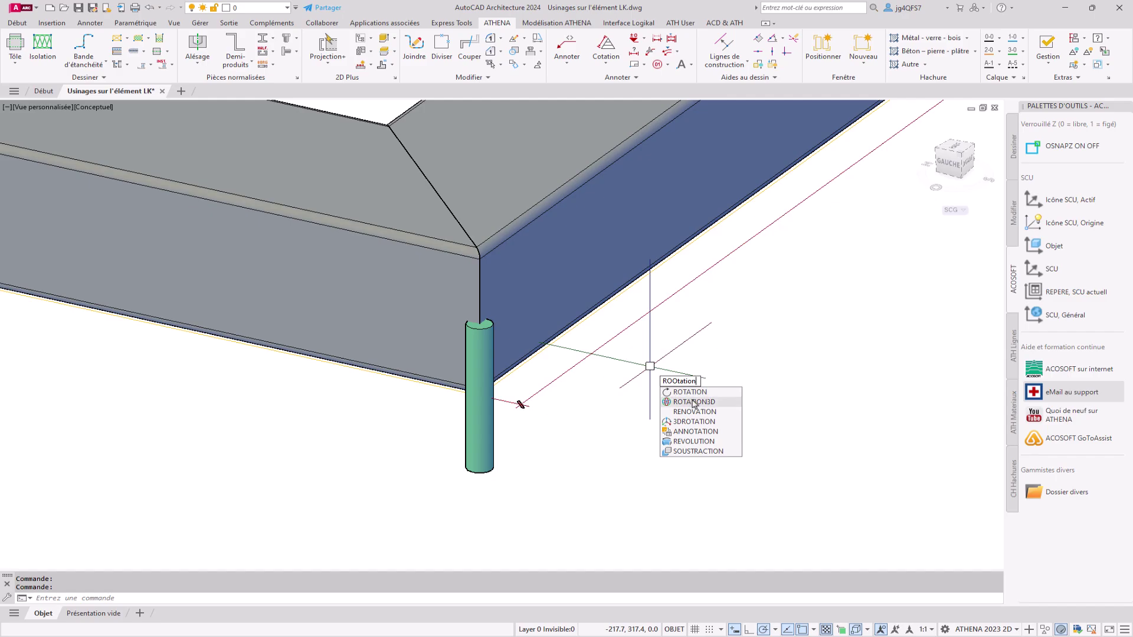
key("Return")
left_click(490, 334)
key("Return")
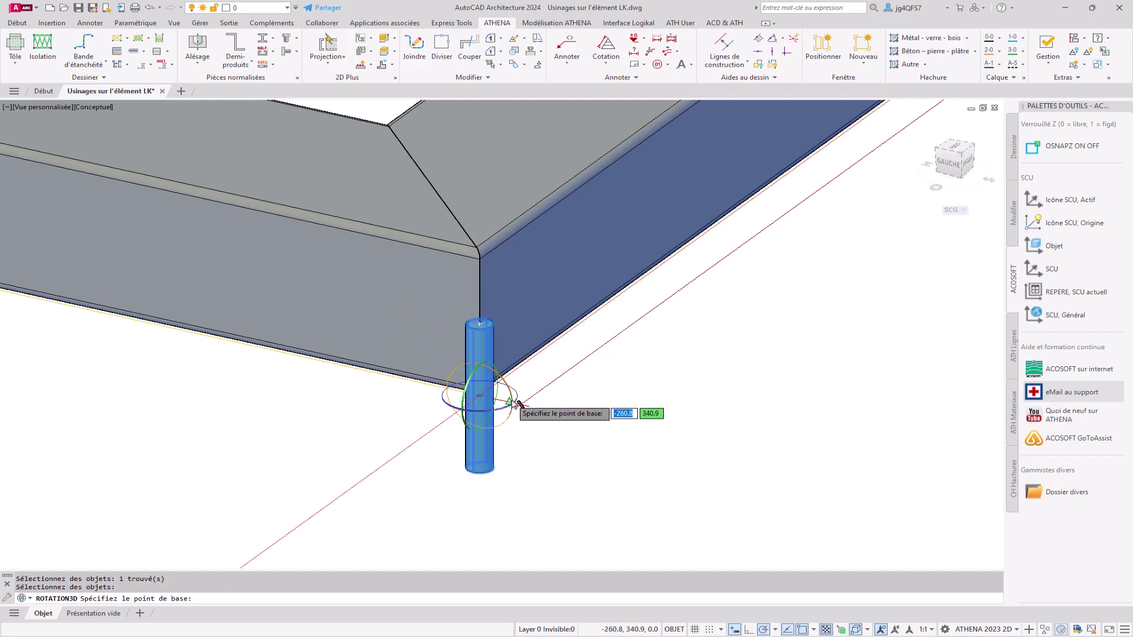
left_click(498, 408)
left_click(487, 501)
key("Escape")
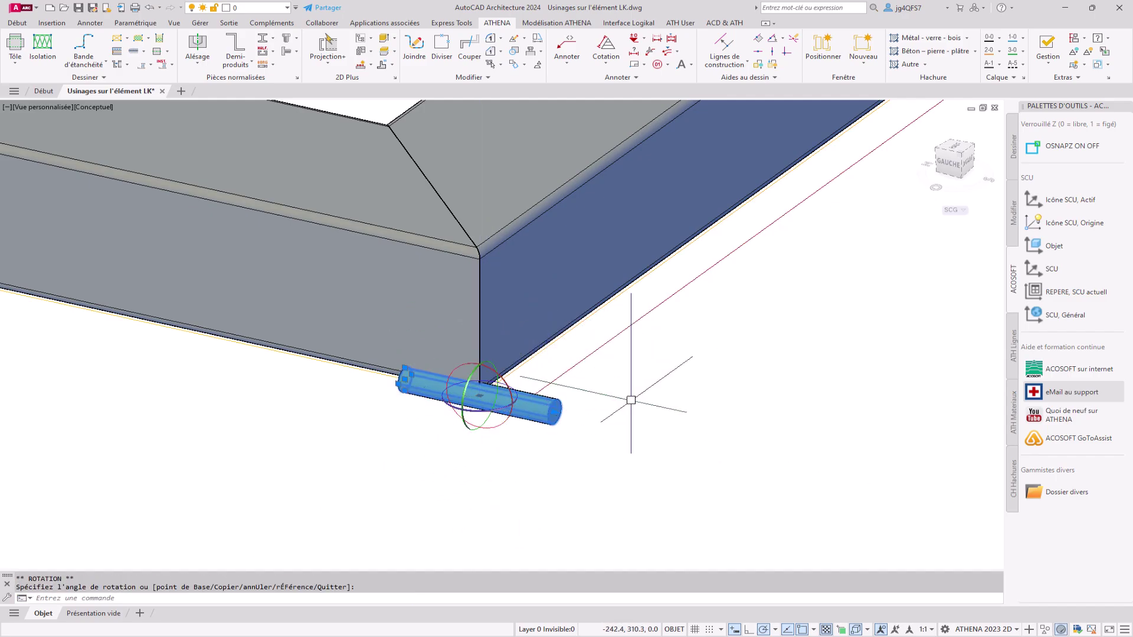
Move the drilling cylinder 25 mm upward along the Z axis
right_click(633, 456)
left_click(678, 204)
left_click(692, 475)
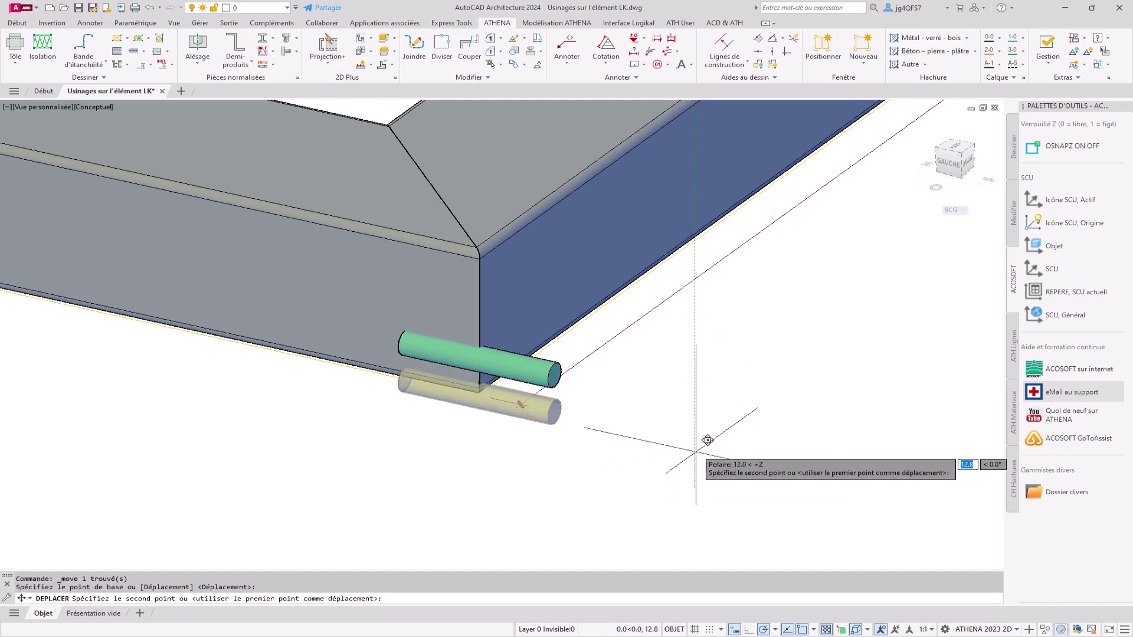
type("25")
key("Return")
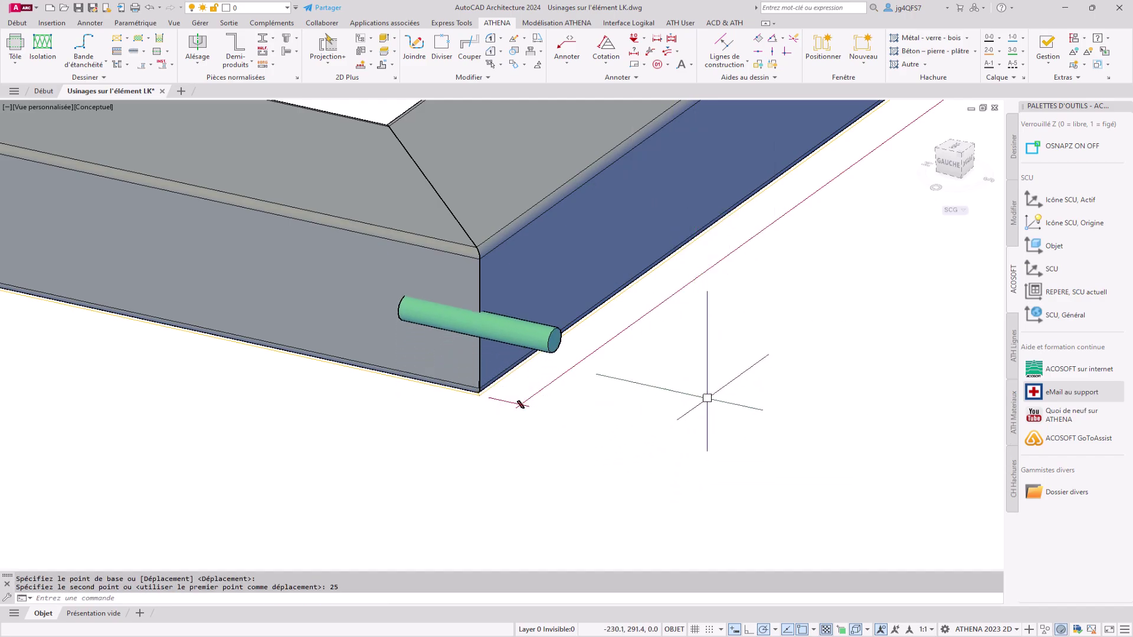
Move the drilling cylinder 25 mm at 90° toward the inside of the frame
left_click(548, 336)
right_click(865, 399)
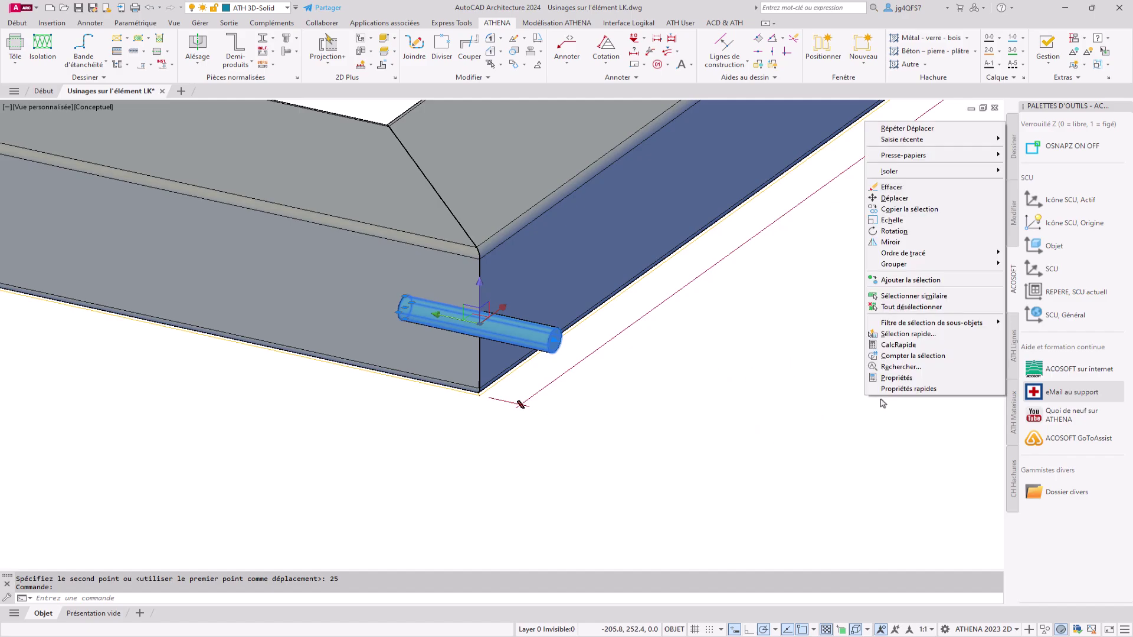
left_click(918, 199)
left_click(897, 388)
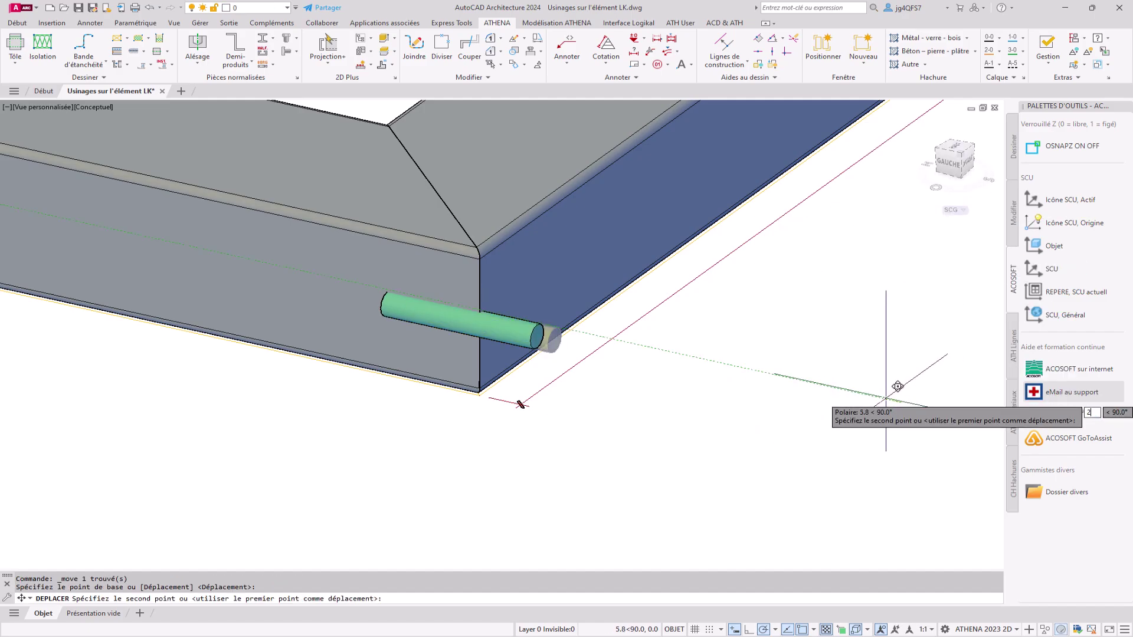
type("25")
key("Return")
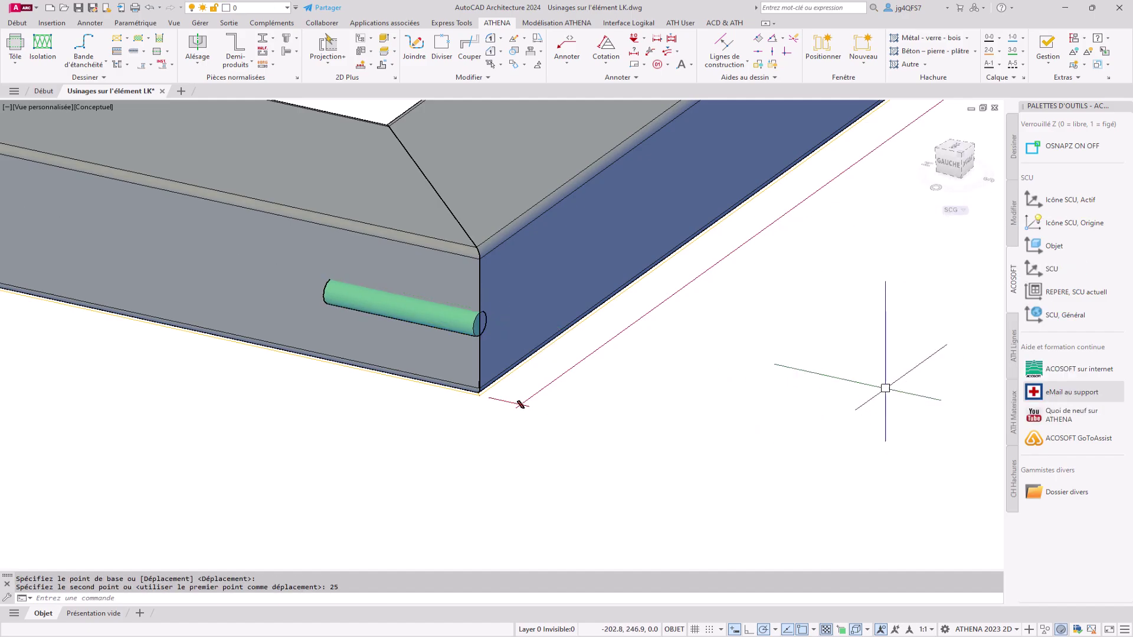
Apply the drilling cylinder to the front bar as an associative bar treatment with the designation "Trou de fixation"
left_click(370, 64)
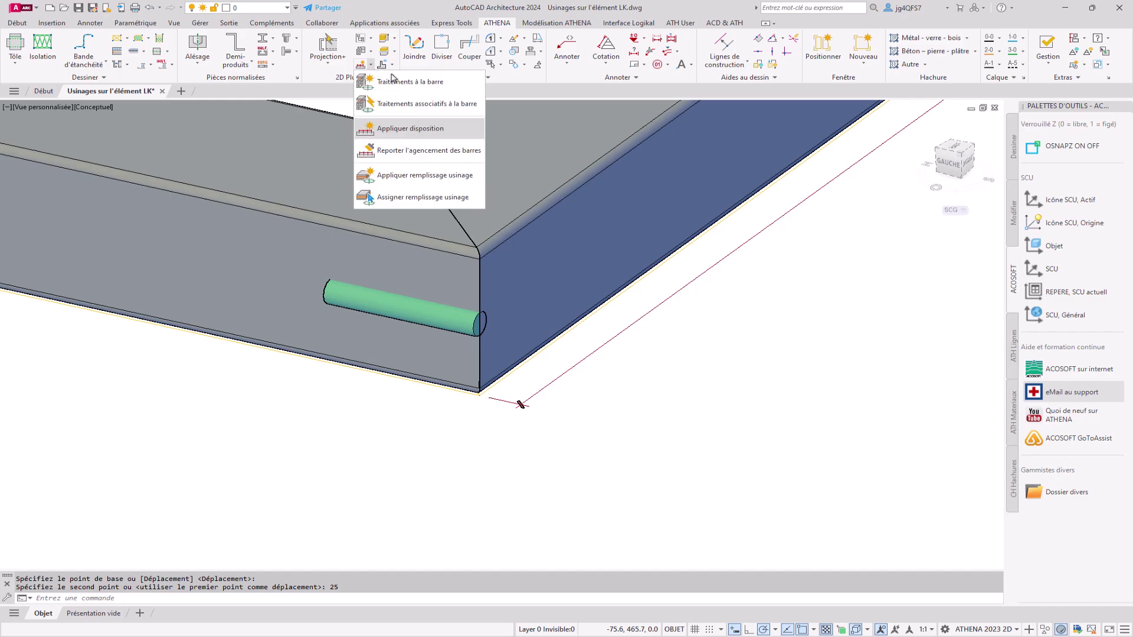
left_click(456, 113)
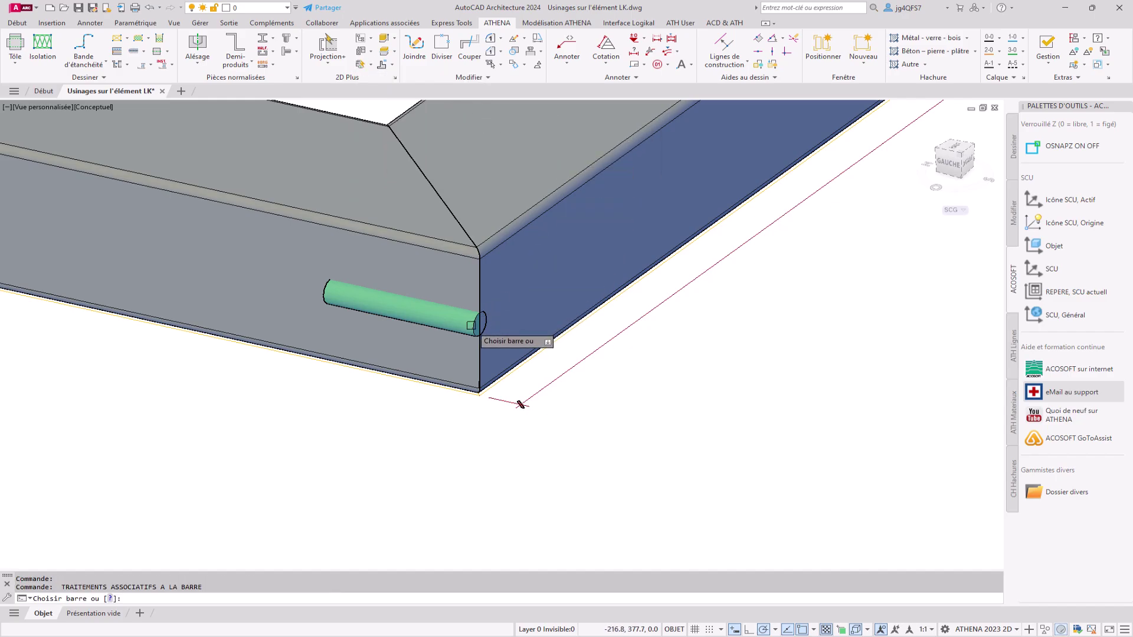
left_click(471, 331)
left_click(406, 312)
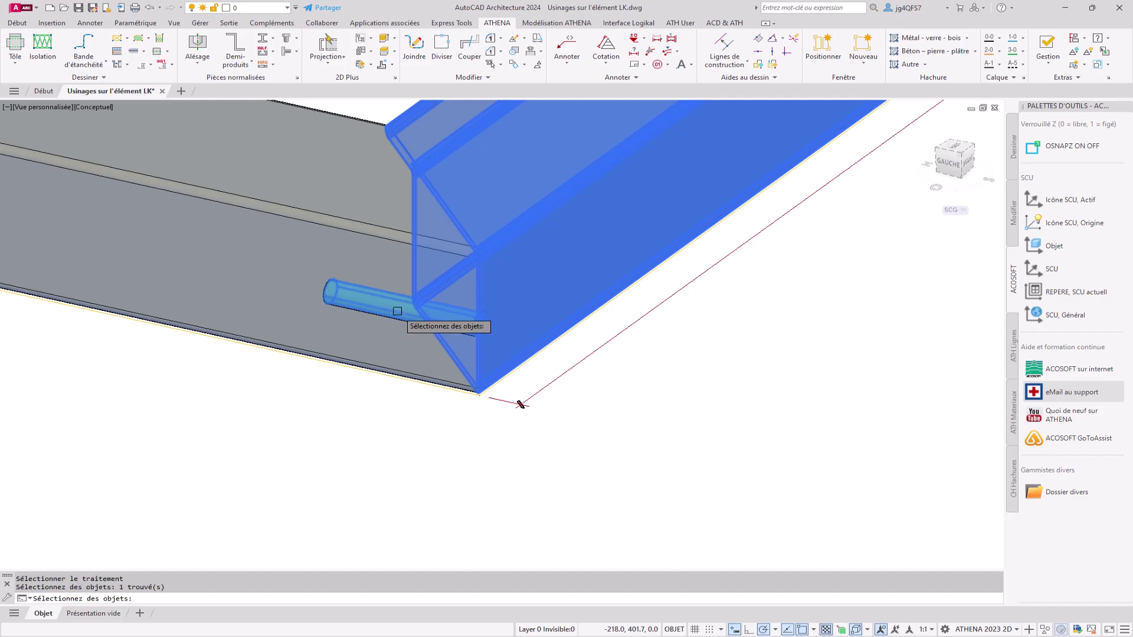
key("Return")
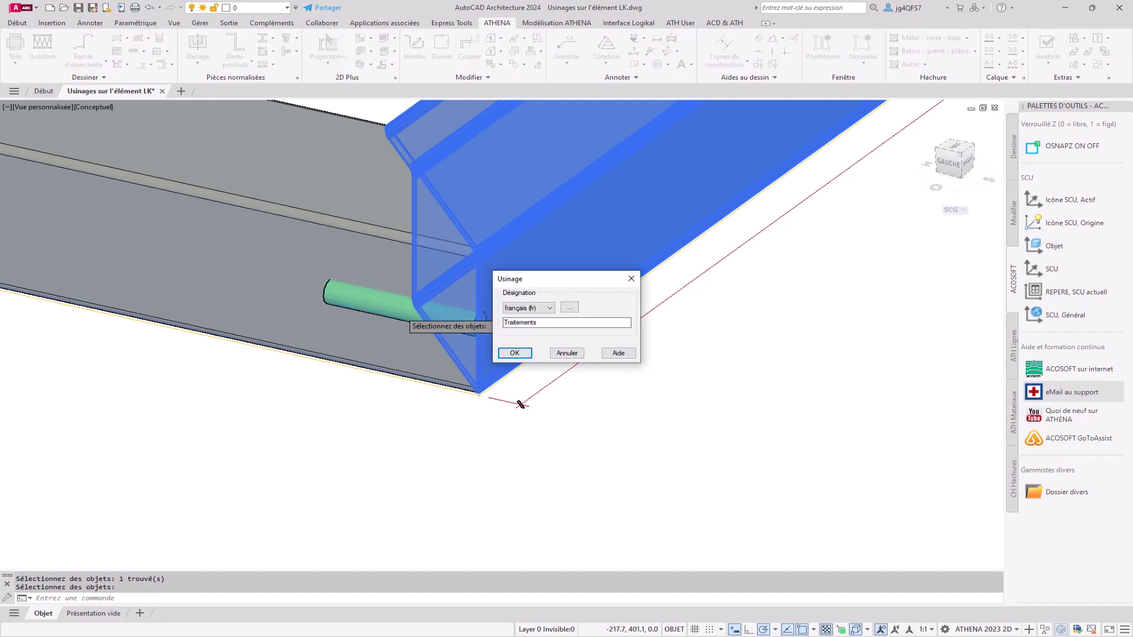
double_click(566, 324)
type("Trou de fixation")
left_click(530, 355)
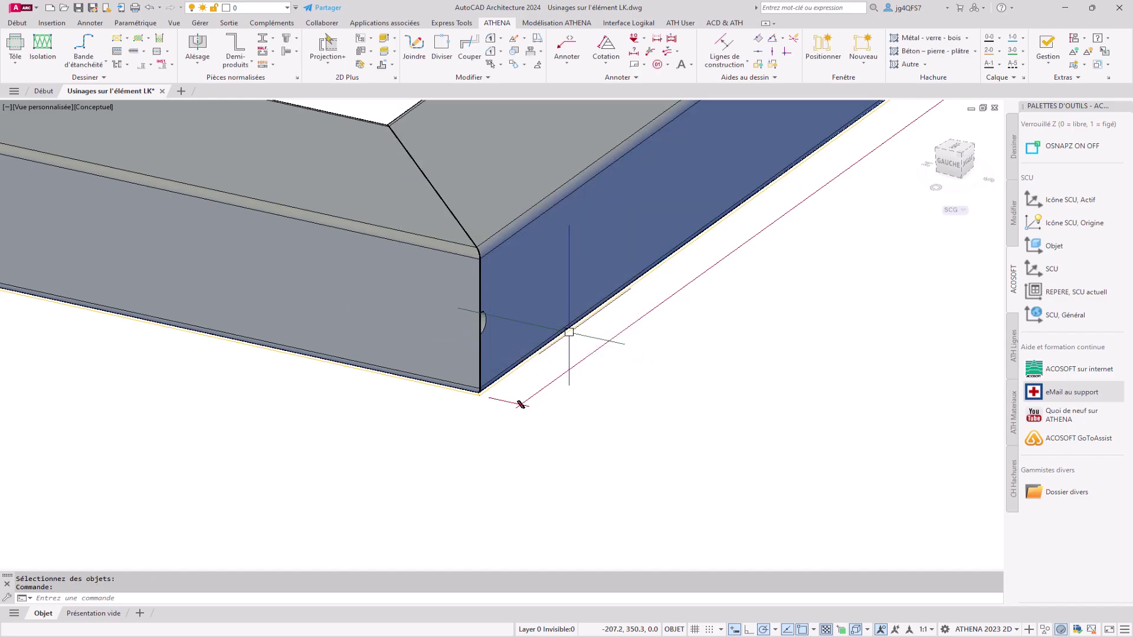
mouse_move(497, 344)
middle_mouse_down("shift")
mouse_move(351, 361)
mouse_move(479, 338)
middle_mouse_up("shift")
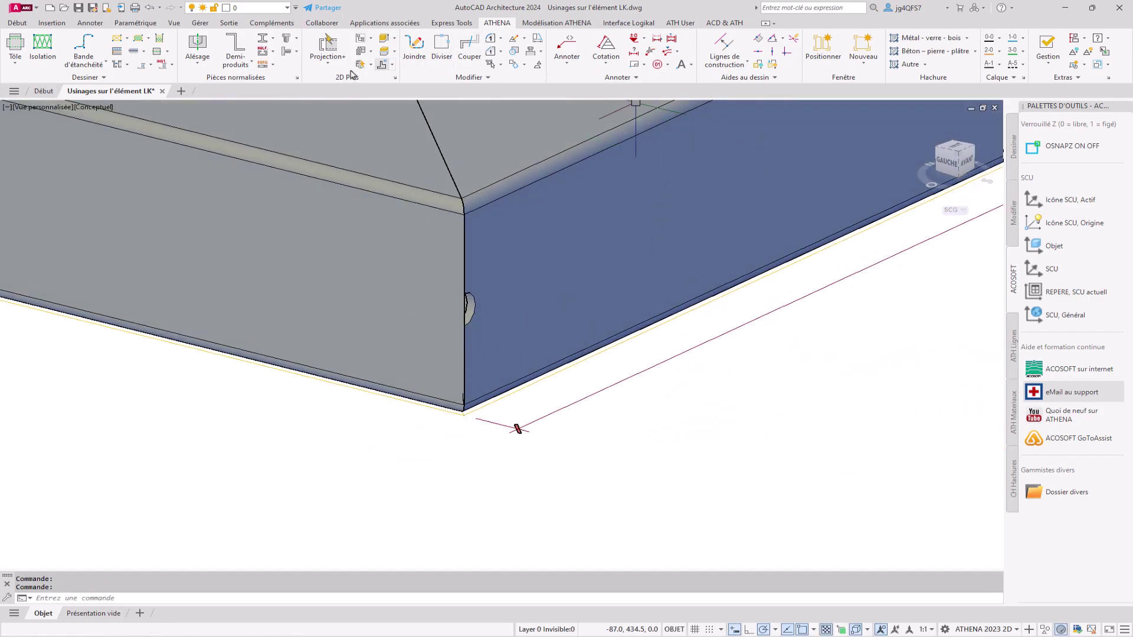
Start applying an arrangement to the front bar's "Trou de fixation" and arrange its elements by "Distance <= distance de consigne"
left_click(386, 66)
left_click(473, 170)
left_click(545, 265)
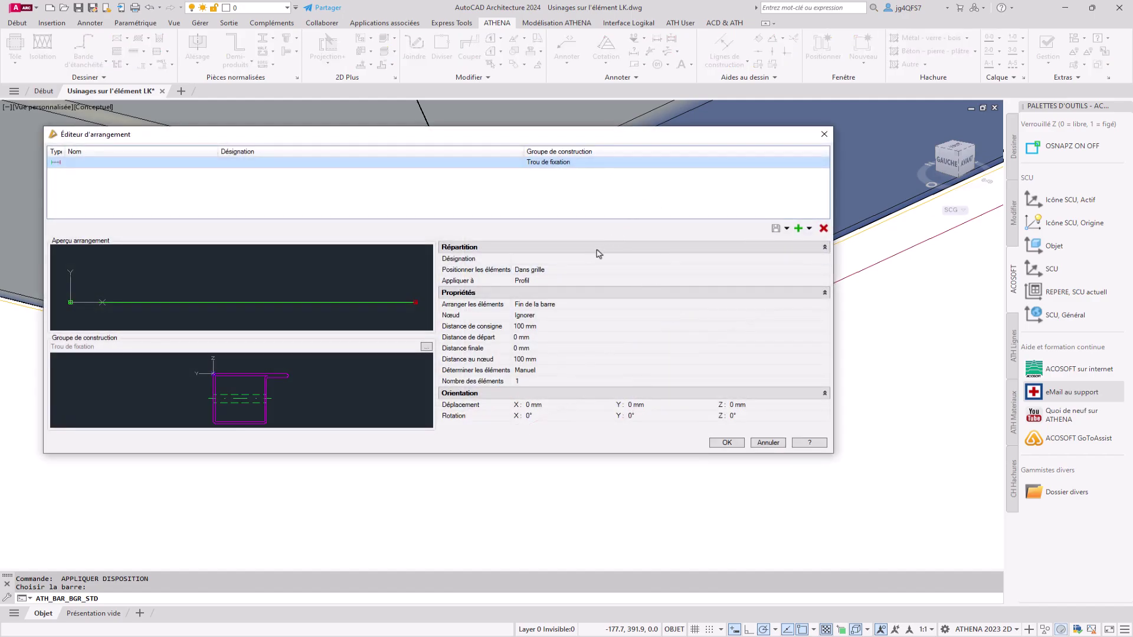
left_click(566, 404)
left_click(655, 405)
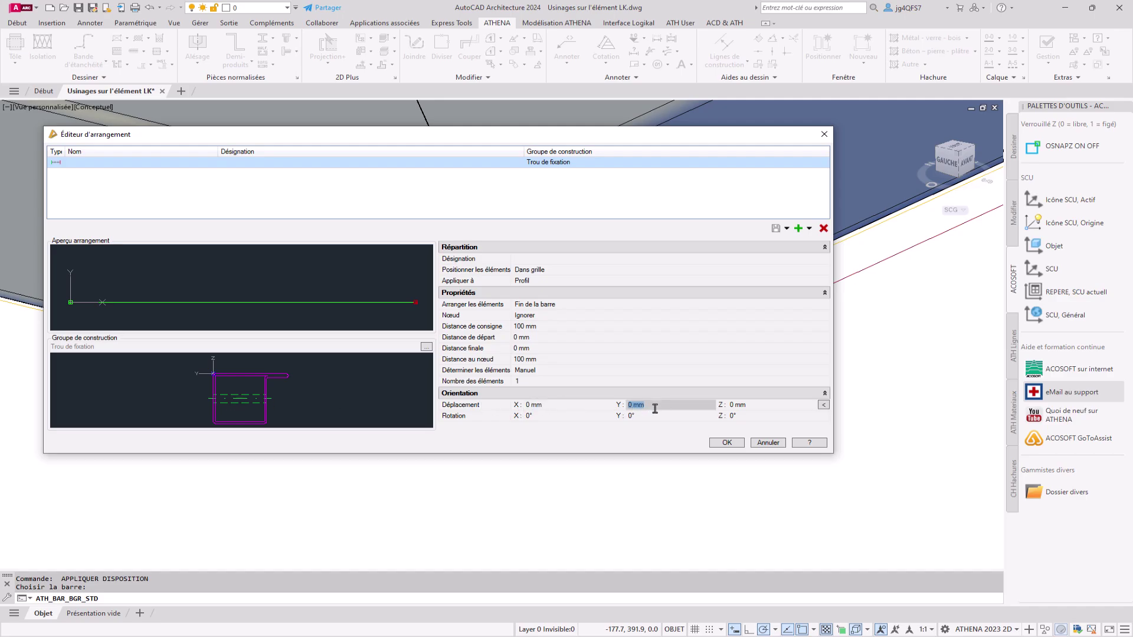
left_click(735, 416)
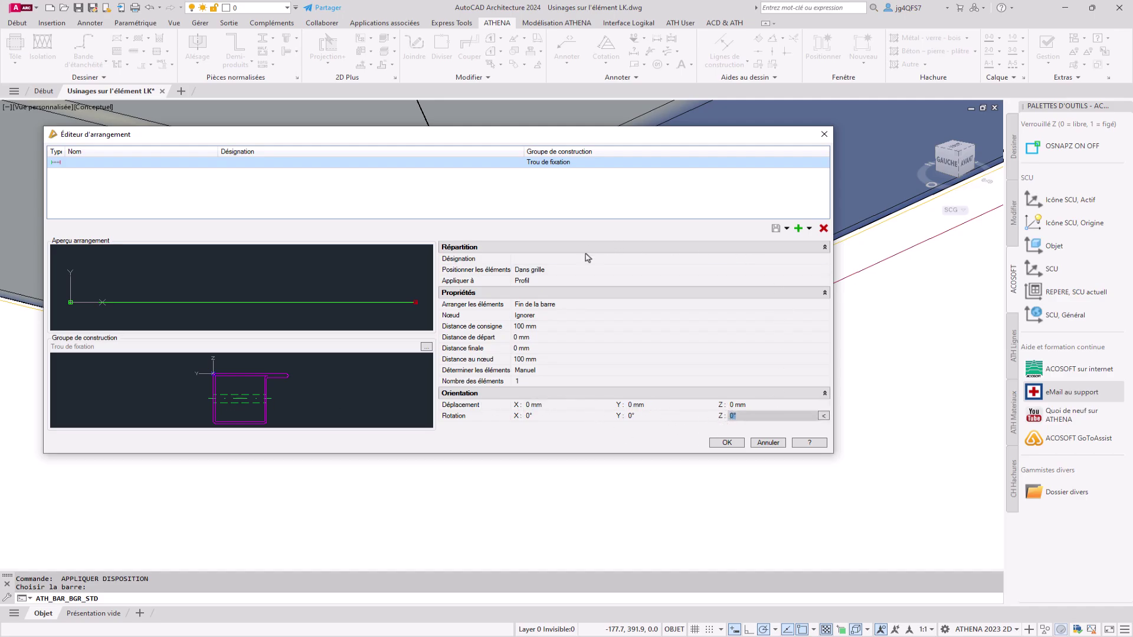
left_click(561, 307)
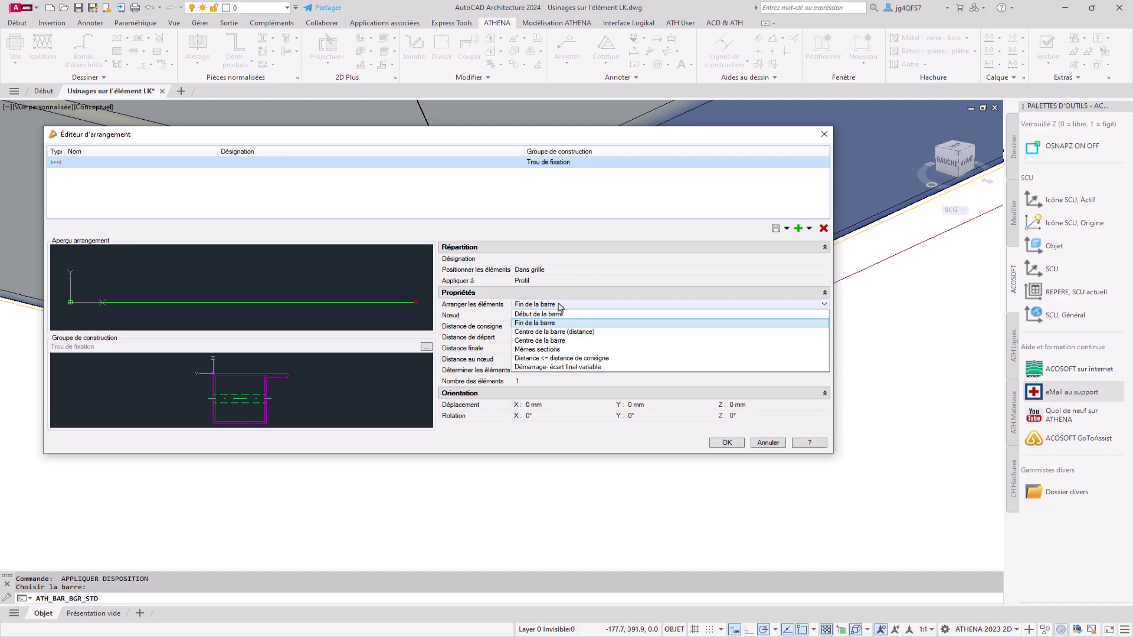
left_click(611, 358)
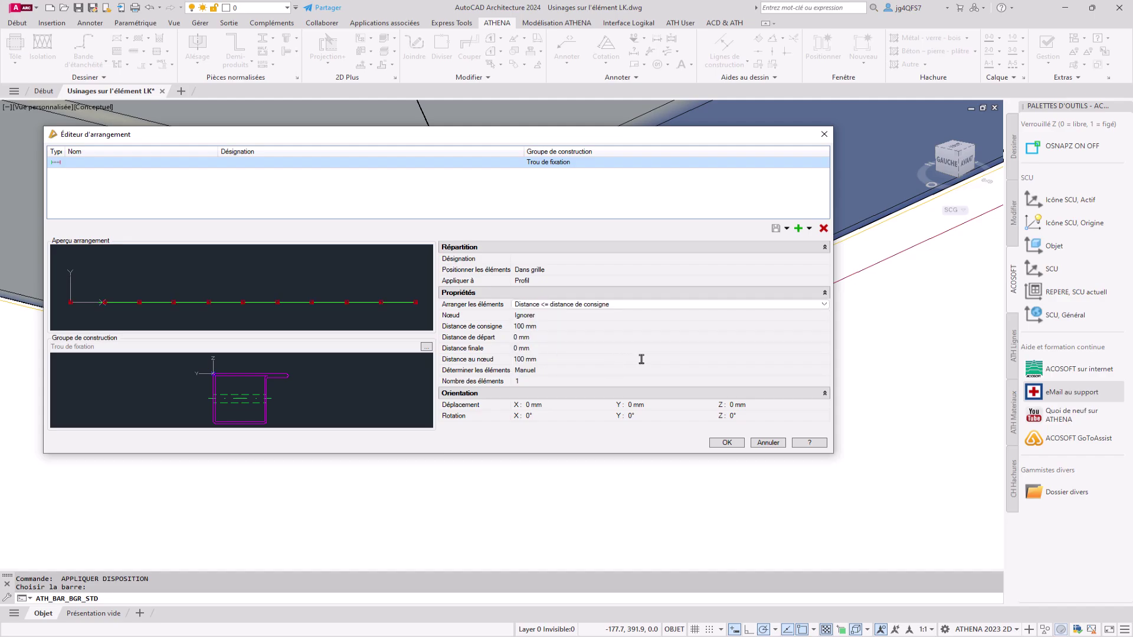
Set the fixing-hole arrangement's target distance to 250 mm and its start and end distances to 150 mm, and apply it
left_click(626, 326)
type("250")
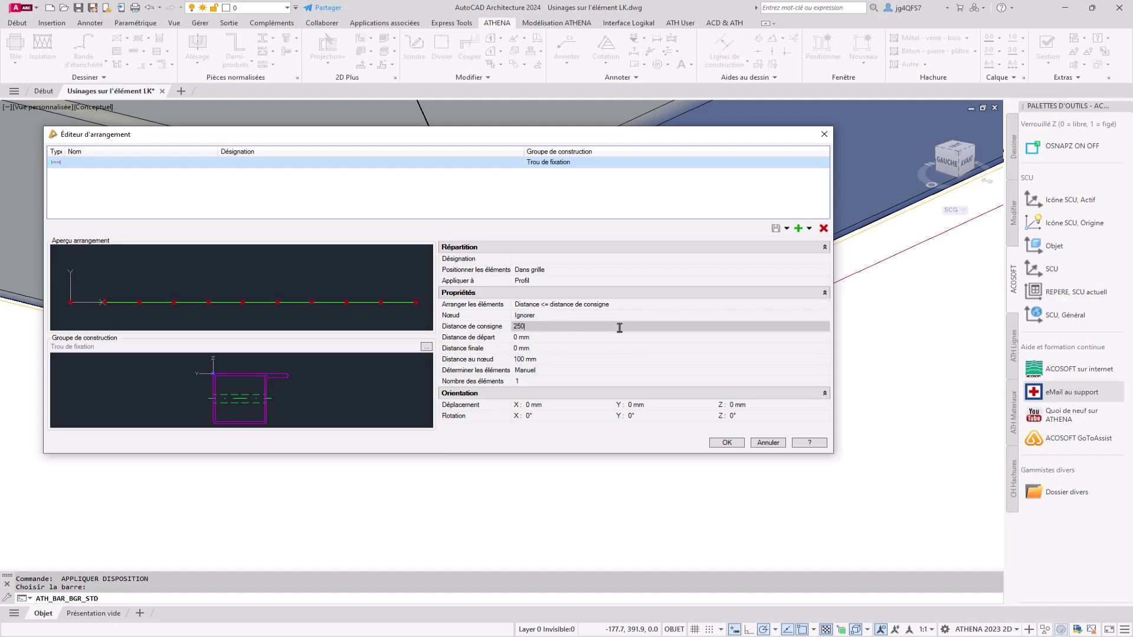
key("Tab")
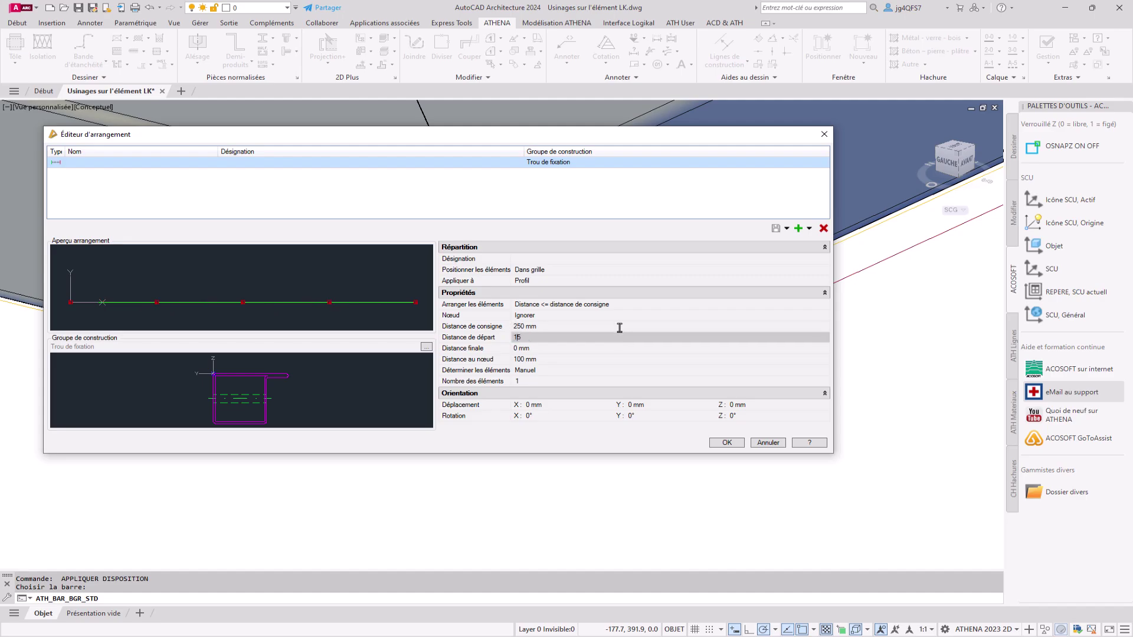
type("150")
key("Tab")
type("15")
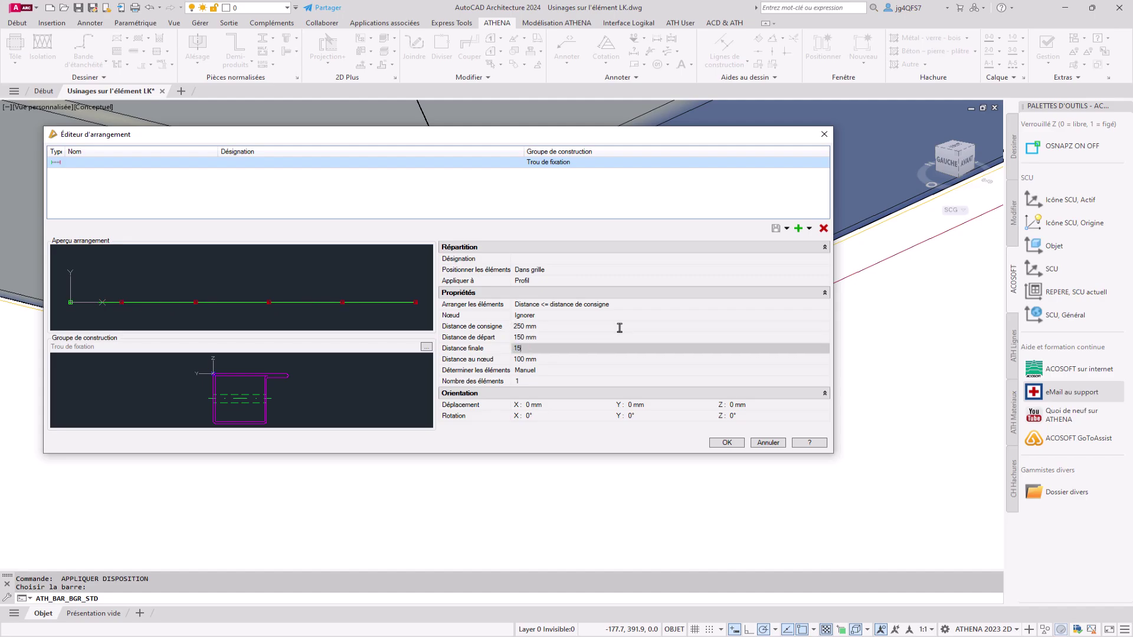
type("0")
key("Tab")
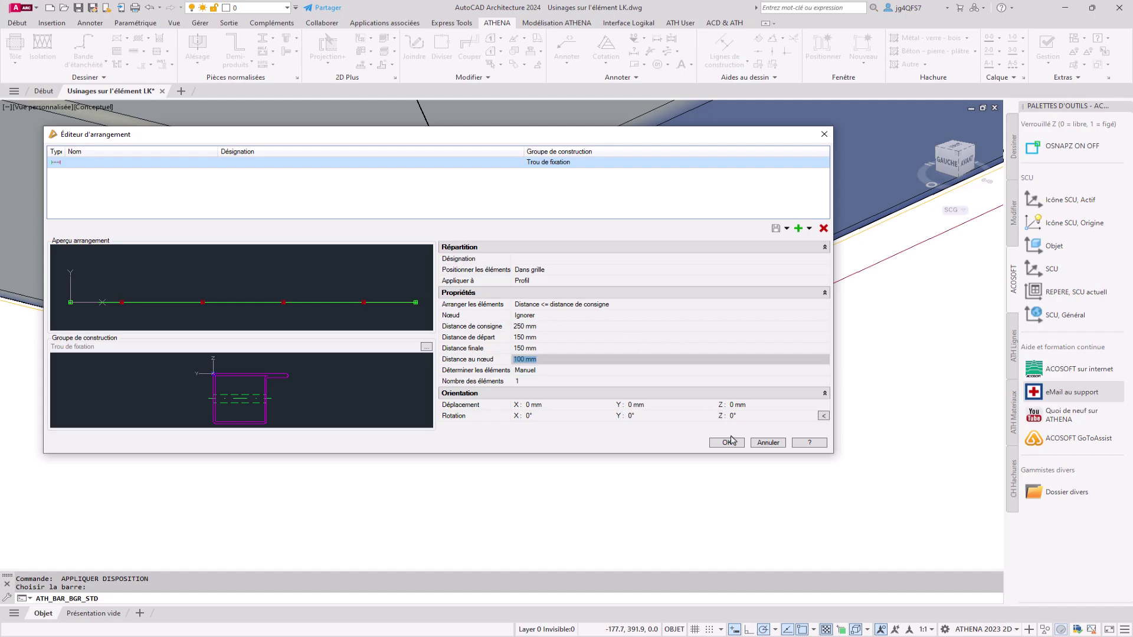
left_click(727, 442)
scroll(612, 300, "down", 4)
middle_click_drag(612, 303, 490, 358)
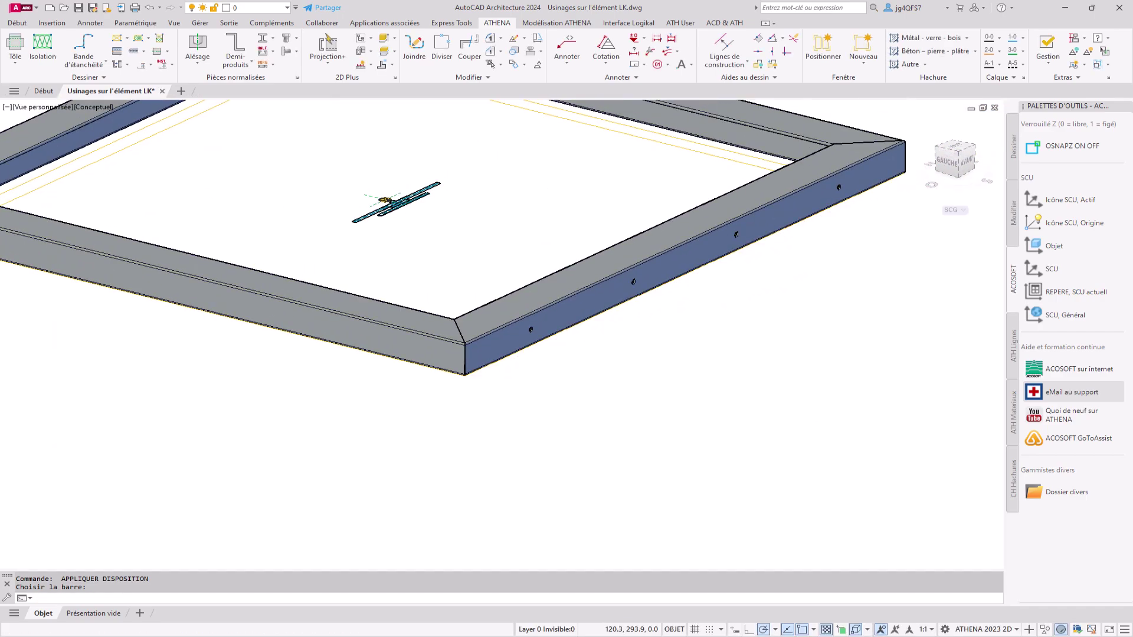
key("Return")
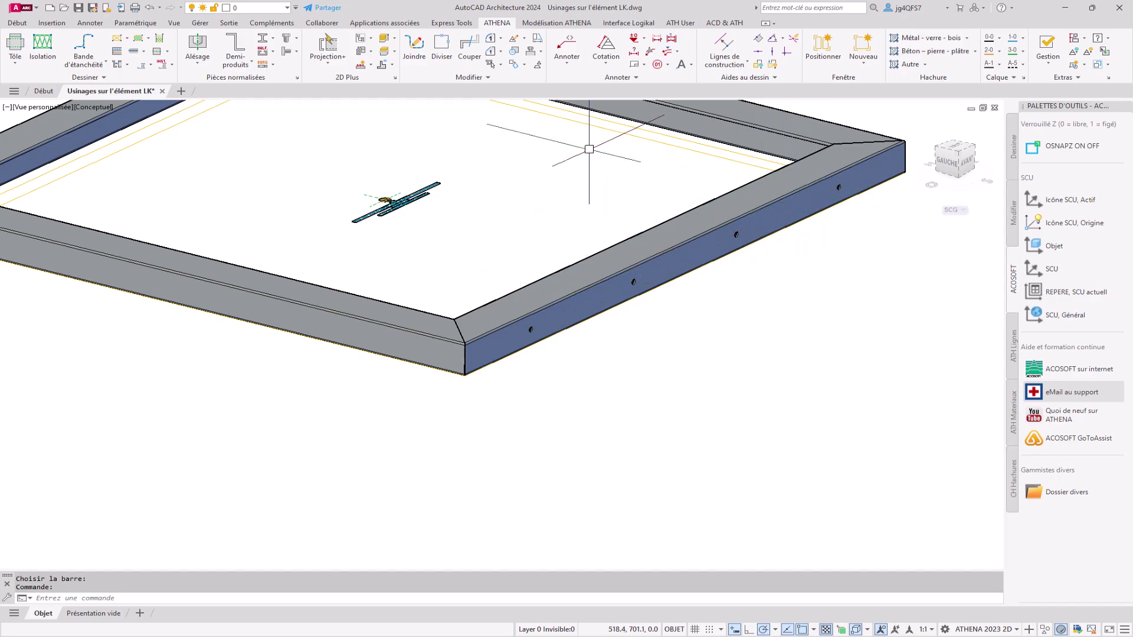
Copy the front bar's fixing-hole arrangement to all the other bars of the frame
left_click(370, 64)
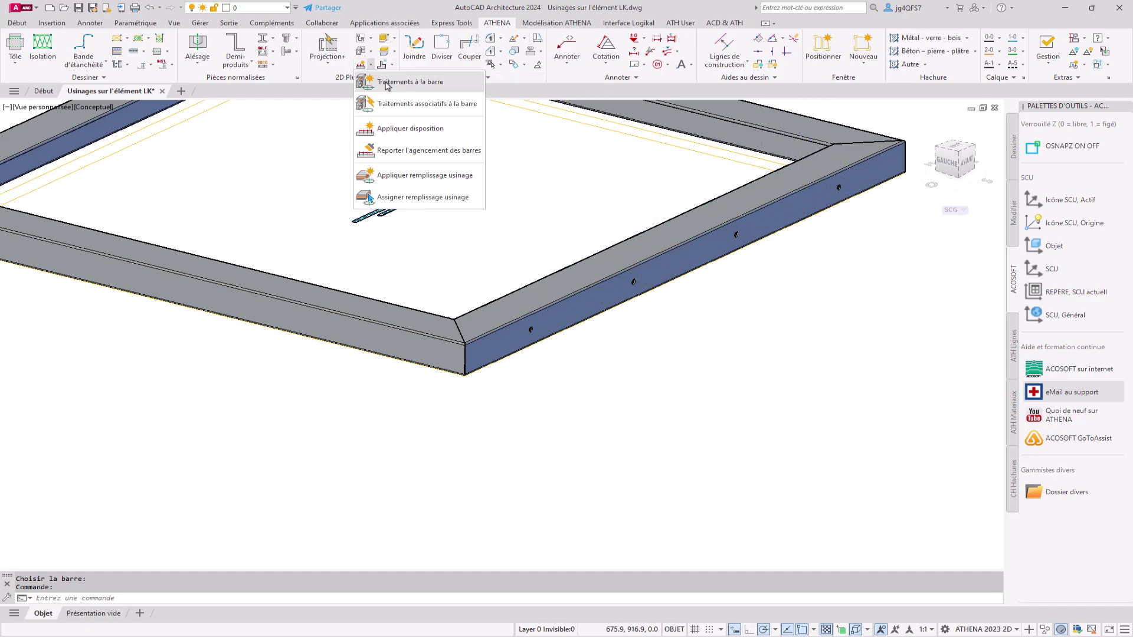
left_click(436, 152)
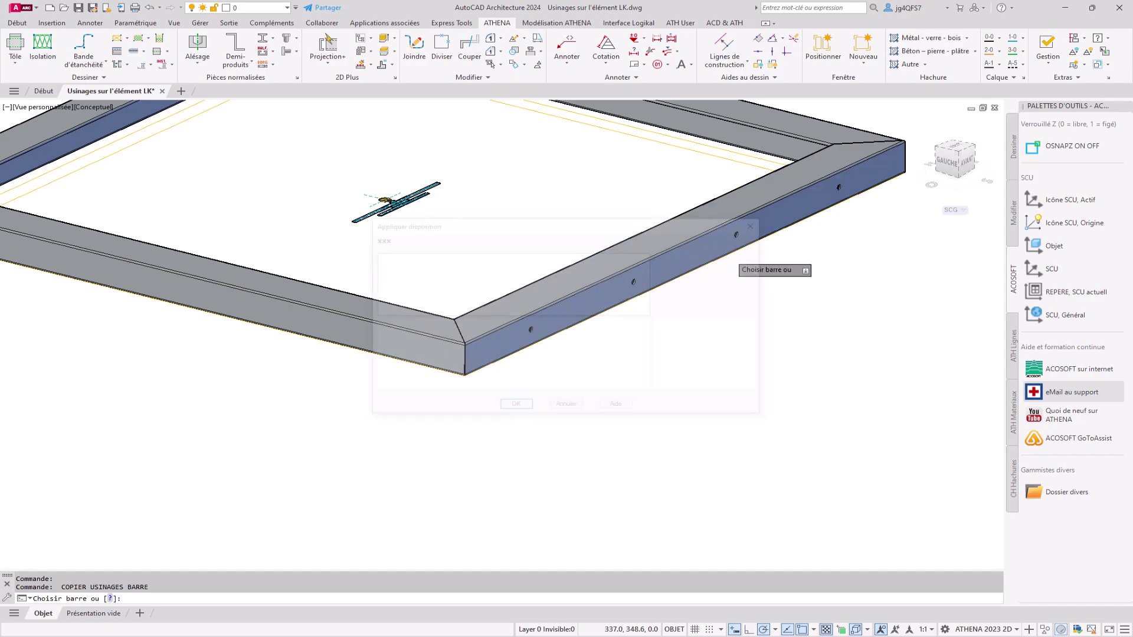
left_click(514, 408)
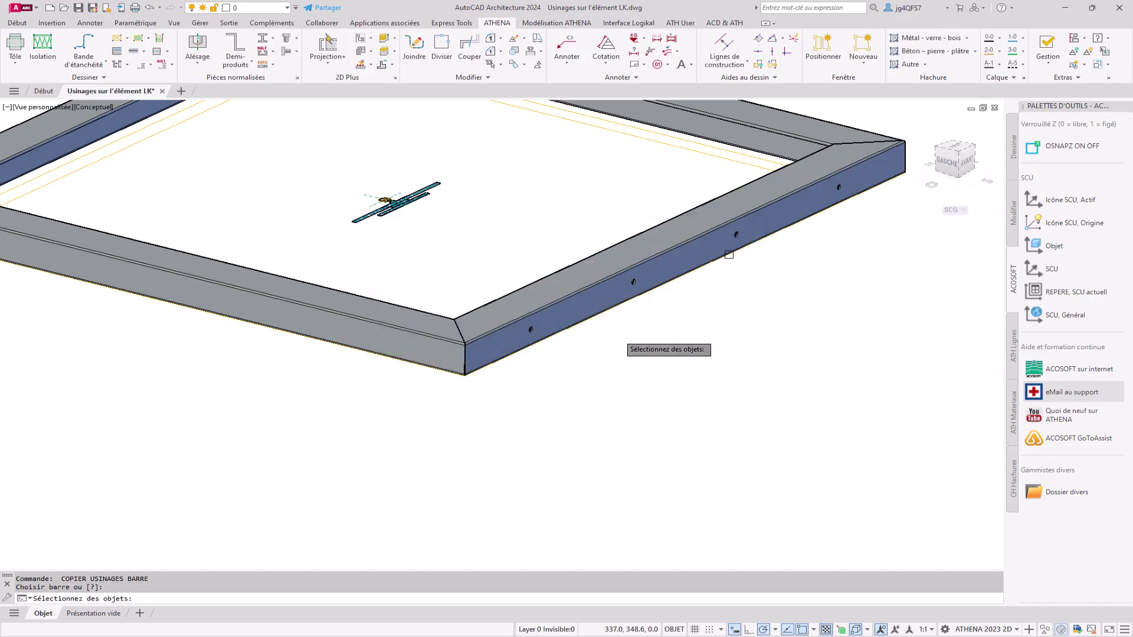
left_click(644, 131)
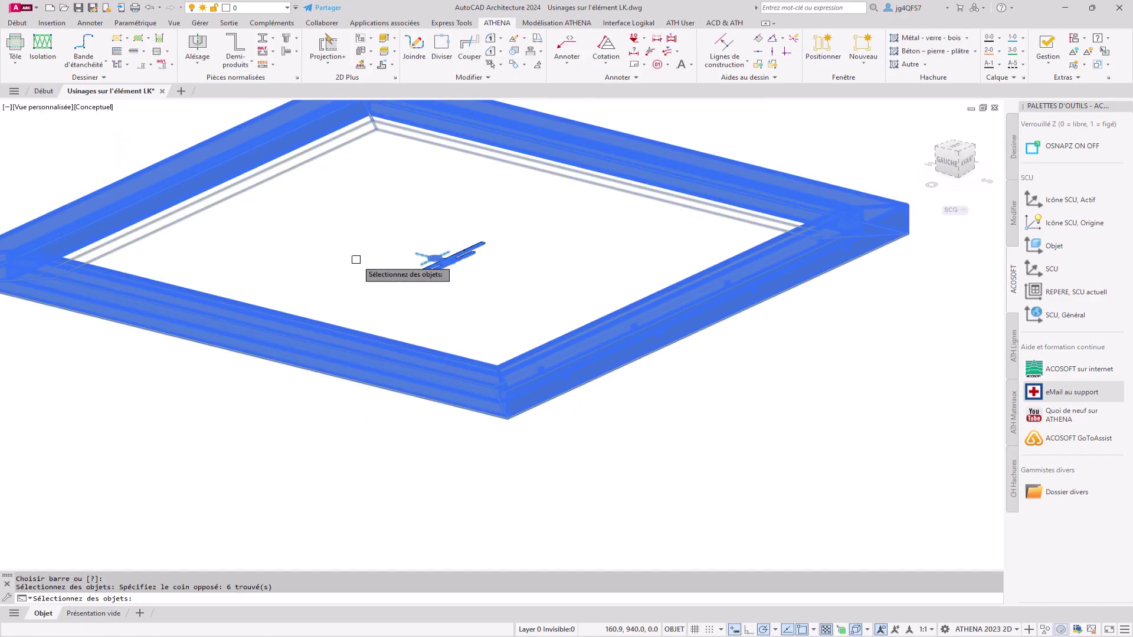
left_click(356, 257)
key("Return")
left_click(590, 347)
middle_click_drag(311, 328, 649, 366, "shift")
middle_click_drag(682, 329, 577, 346, "shift")
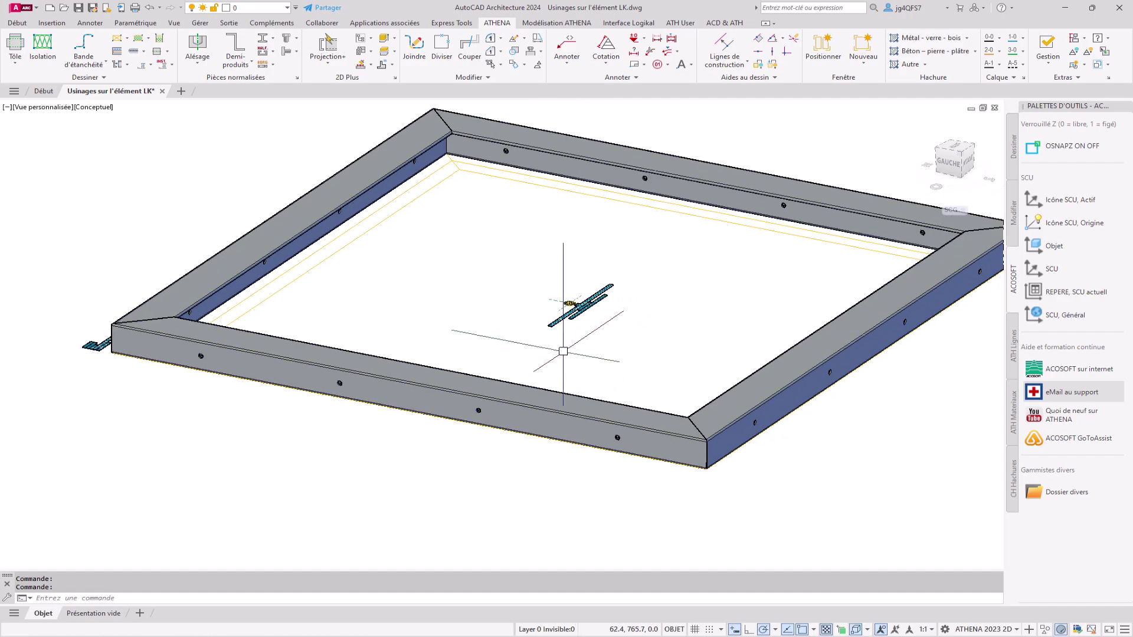
Configure a new drilling as a slotted hole (Trou oblong) with a width of 25 mm and a depth of 10 mm
middle_click_drag(400, 352, 416, 434, "shift")
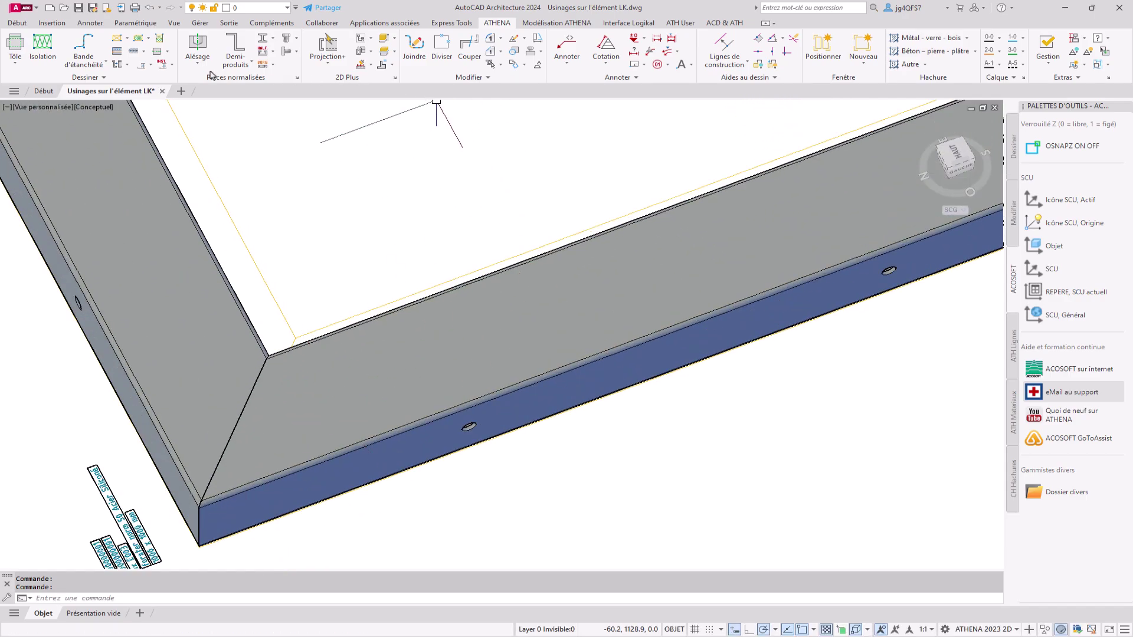
left_click(197, 45)
left_click(494, 226)
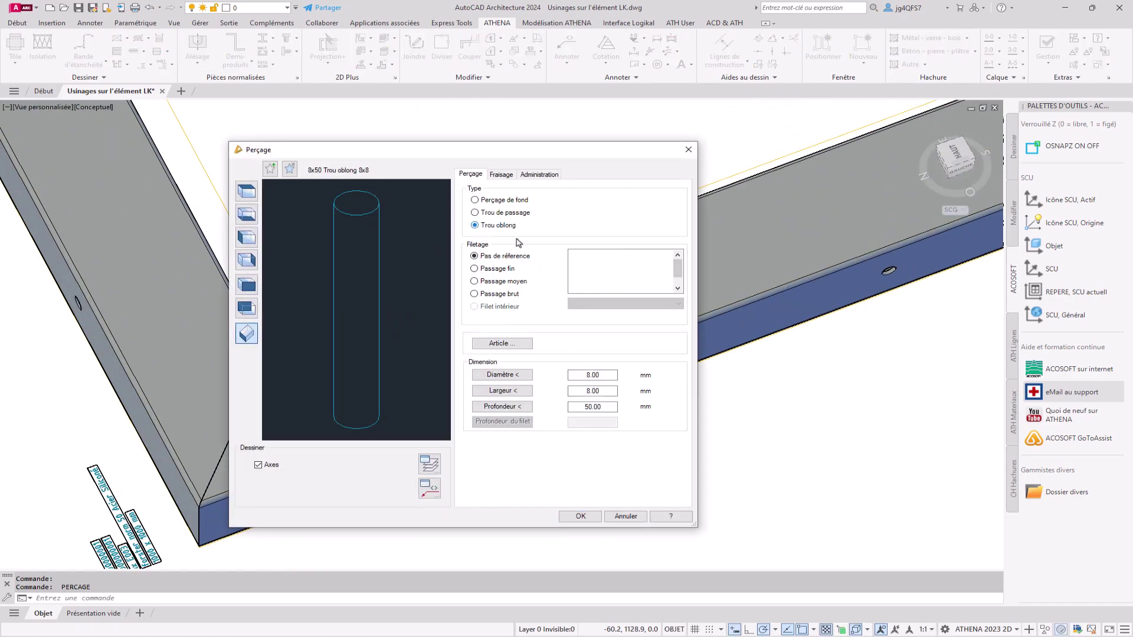
left_click_drag(610, 406, 579, 405)
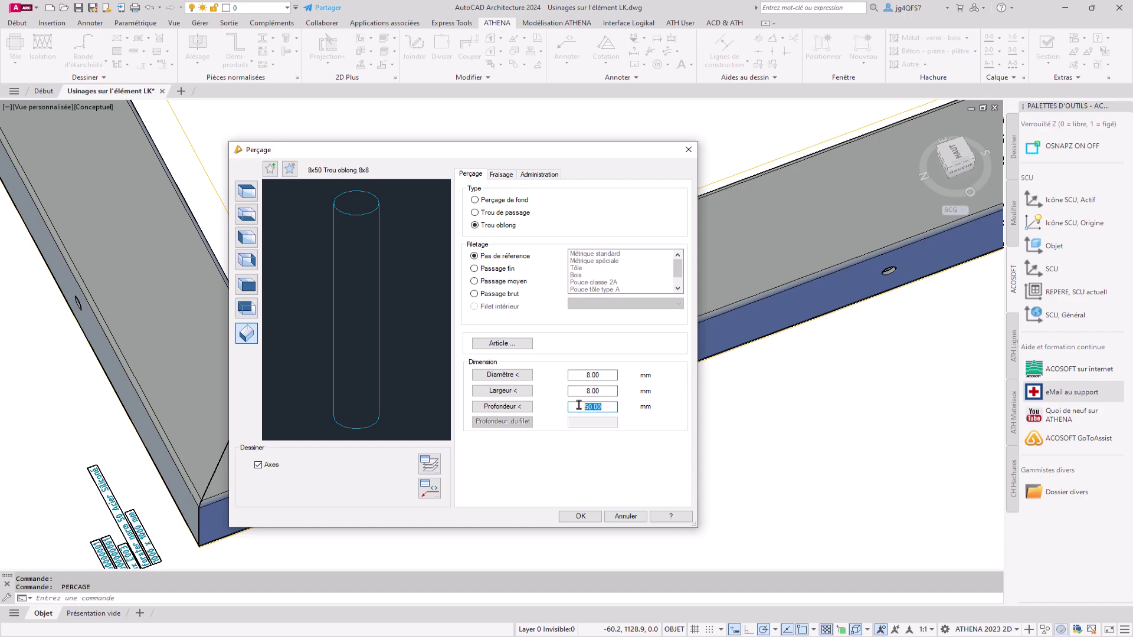
type("10")
key("Tab")
double_click(614, 391)
type("25")
key("Tab")
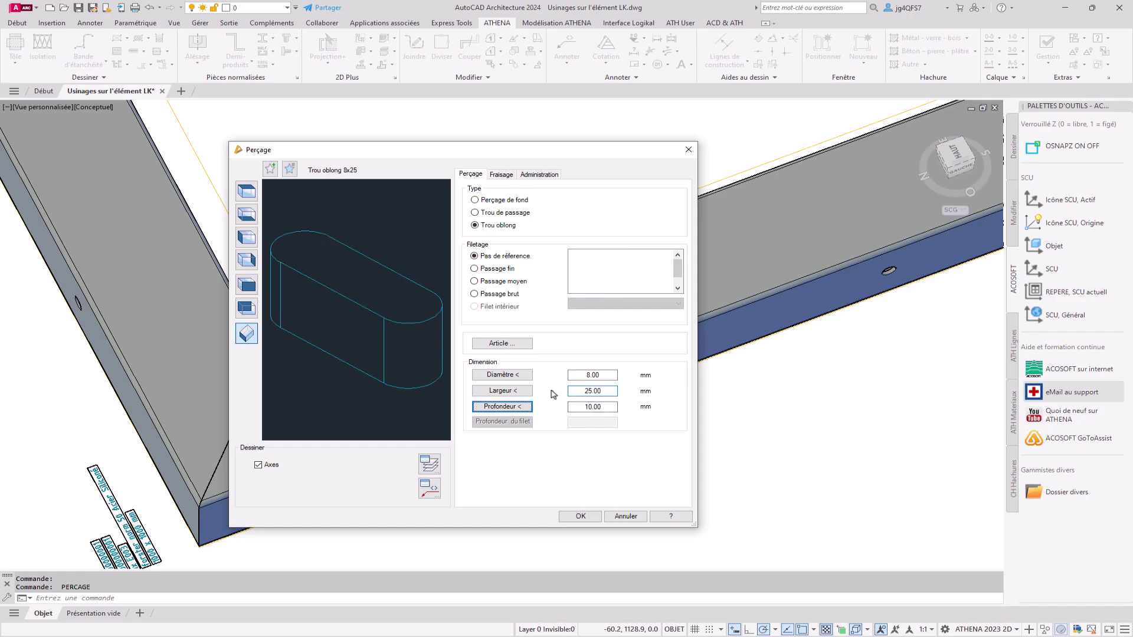
Place the slotted-hole body at the inner upper corner where two bars meet, with a rotation angle of 0°
left_click(581, 515)
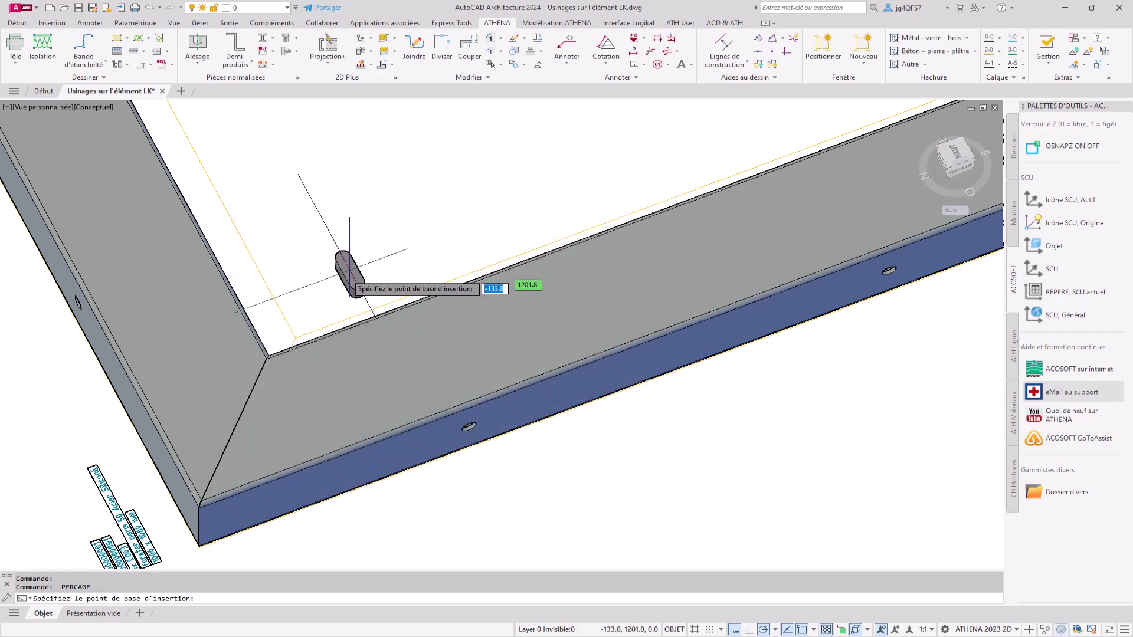
mouse_move(271, 331)
middle_mouse_down("shift")
mouse_move(292, 319)
mouse_move(262, 322)
middle_mouse_up("shift")
scroll(262, 321, "up", 3)
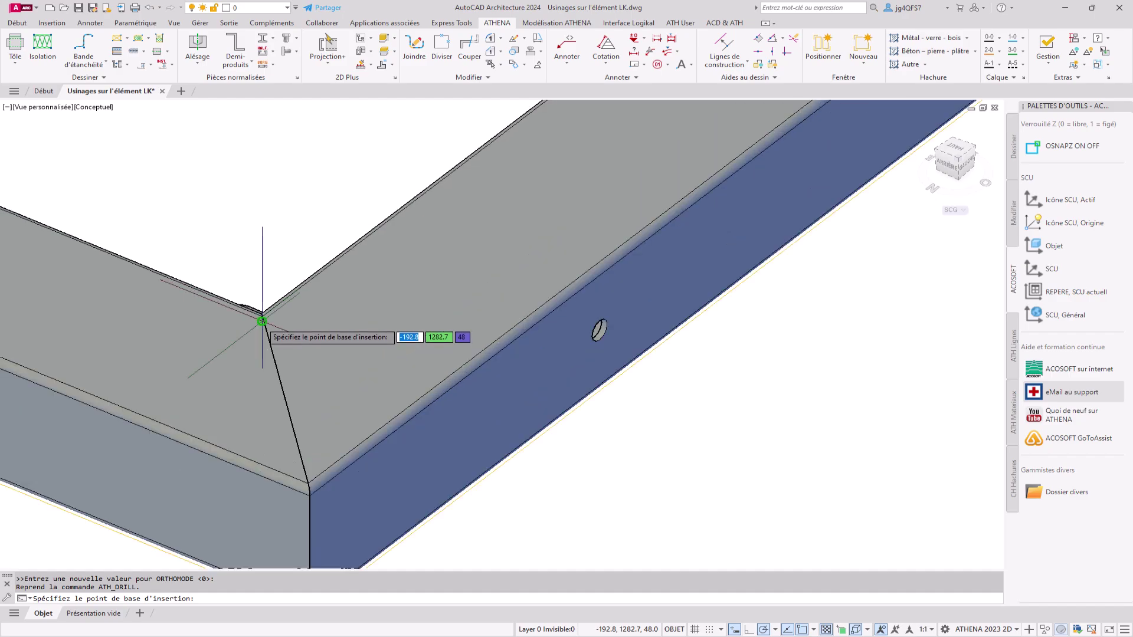
left_click(262, 322)
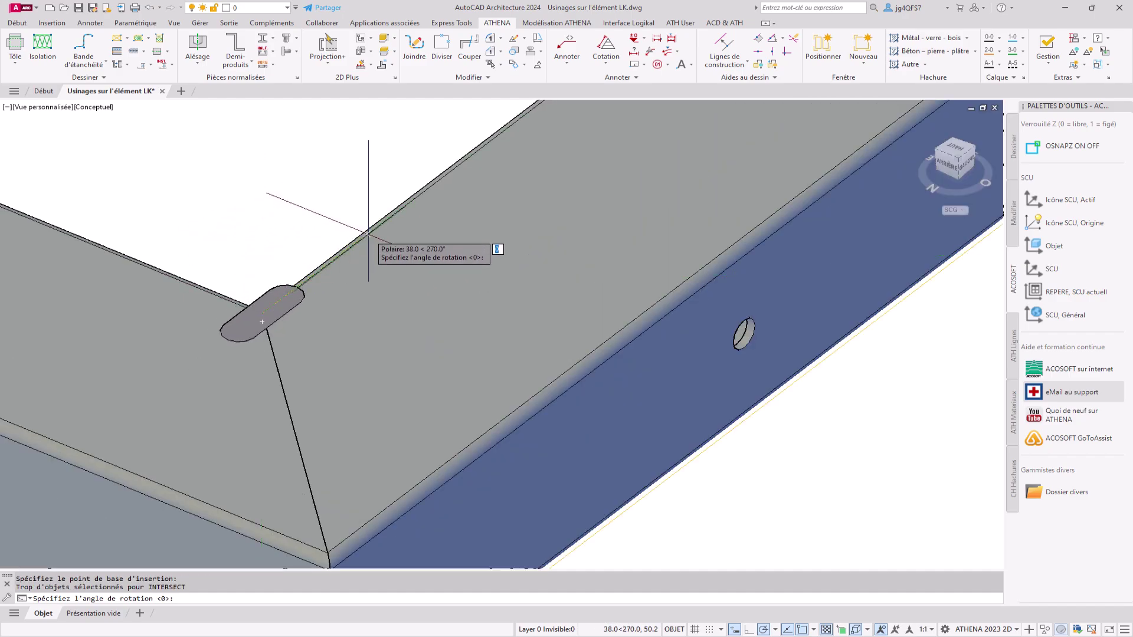
key("Return")
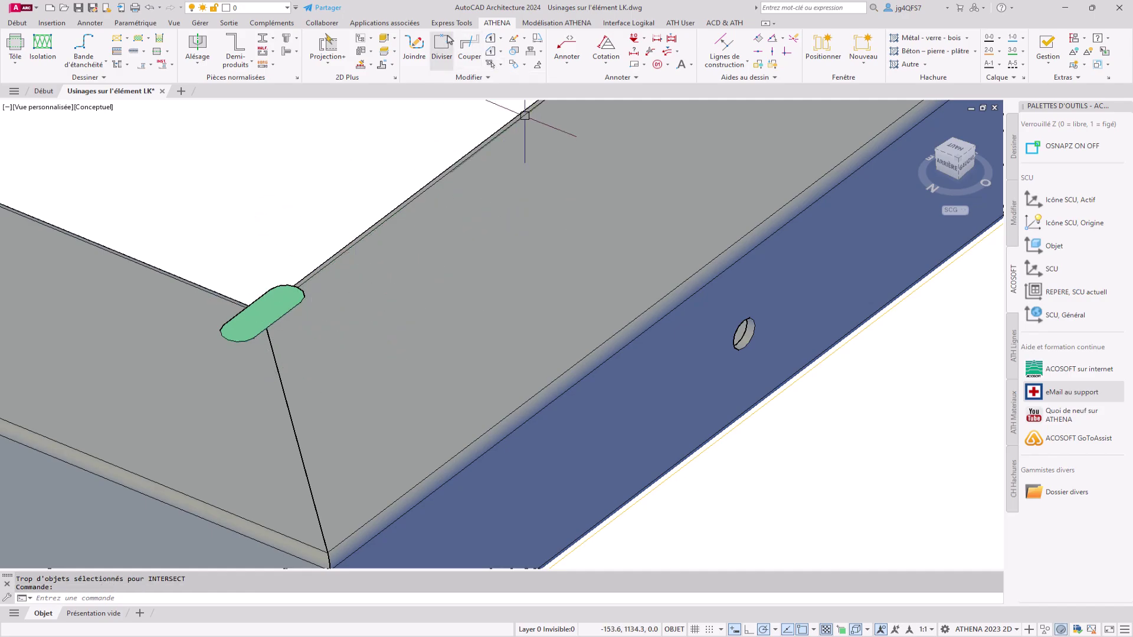
Apply the slotted-hole body to the frame's left-side bar as an associative bar treatment with the designation "Trou d'évacuation"
left_click(383, 63)
left_click(416, 102)
left_click(370, 248)
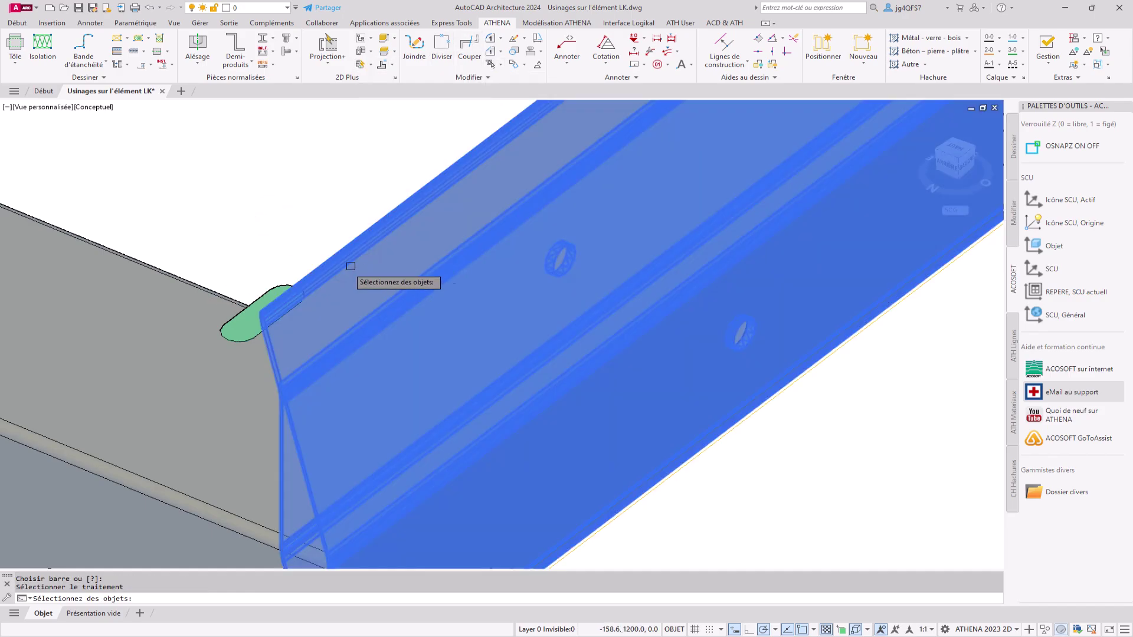
left_click(276, 292)
key("Return")
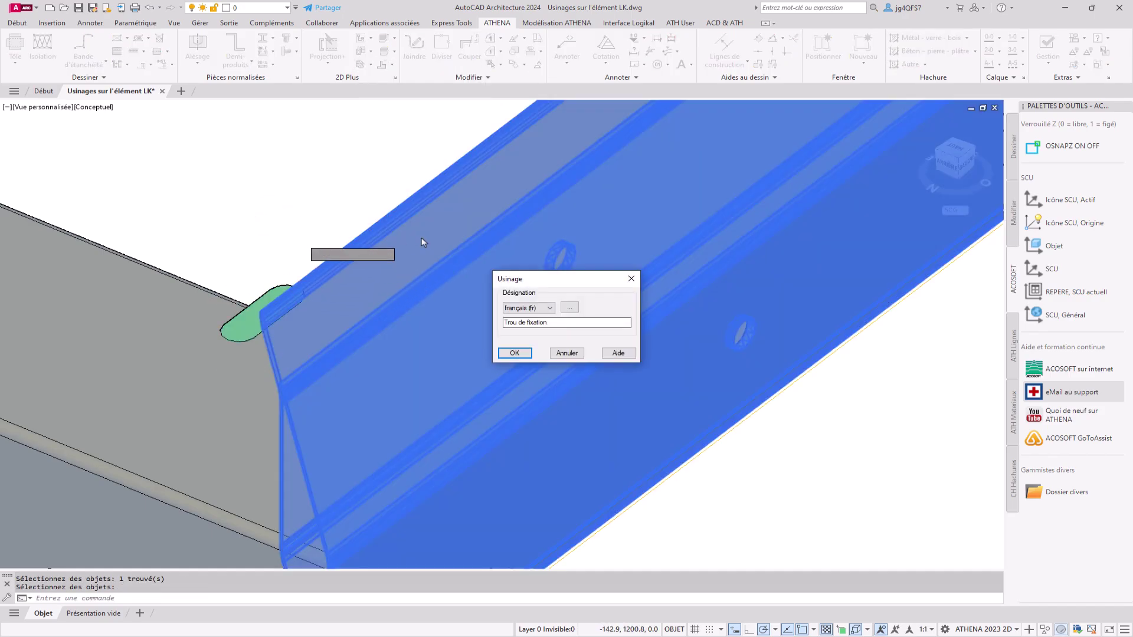
double_click(605, 324)
key("BackSpace")
type("'évacuation")
left_click(507, 353)
Edit the arrangement of the same bar's "Trou d'évacuation" and set its Y displacement to 12 mm
left_click(374, 66)
left_click(417, 135)
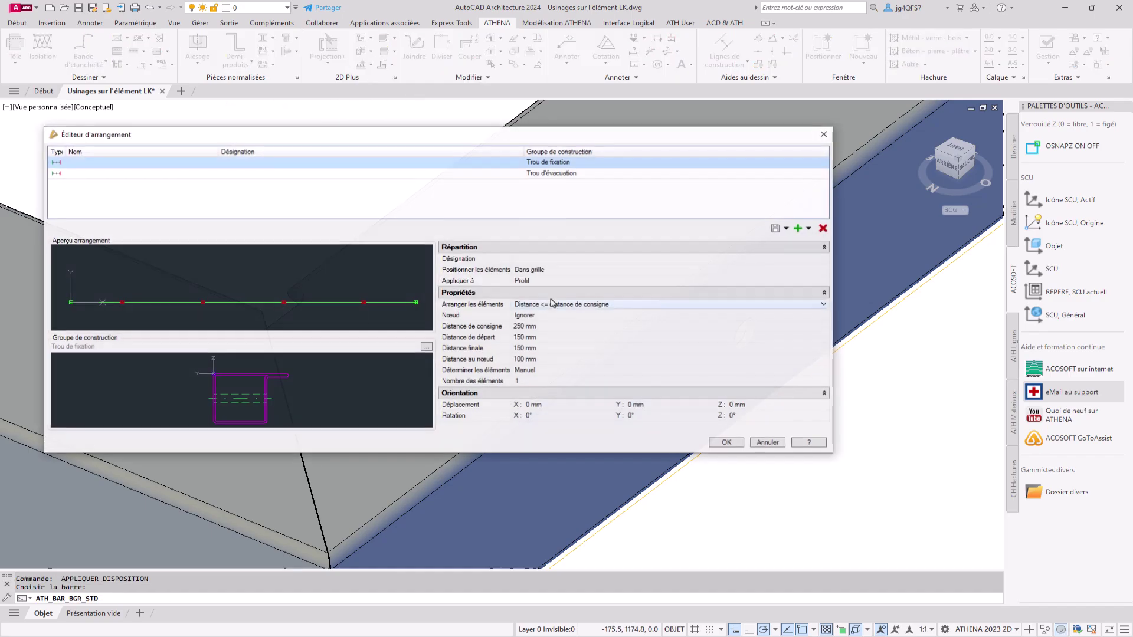
left_click(584, 175)
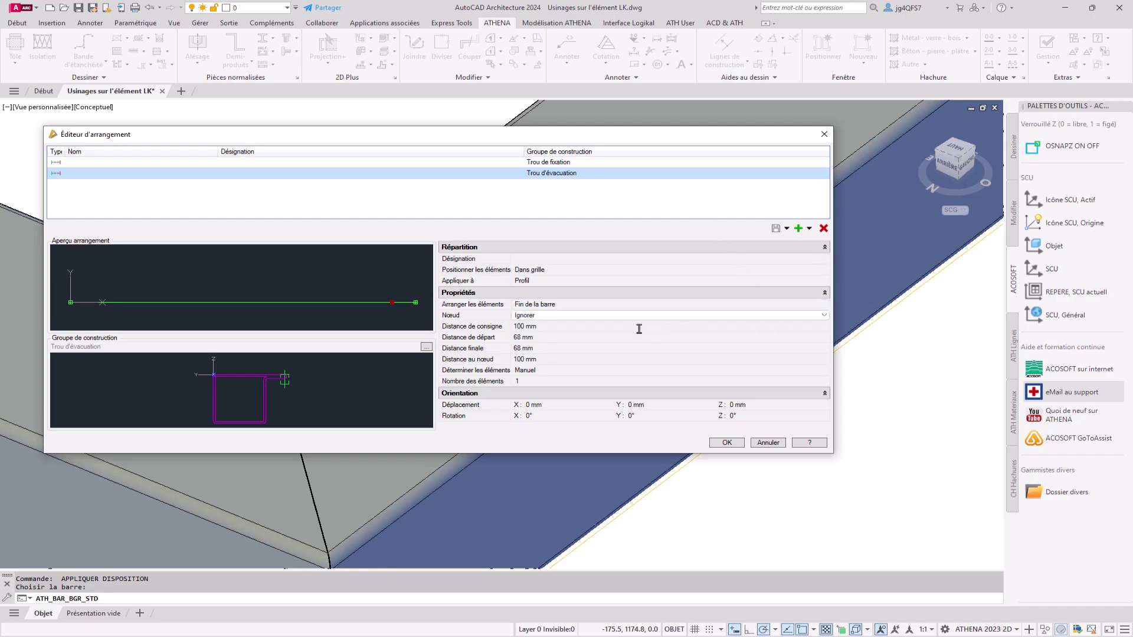
left_click(657, 404)
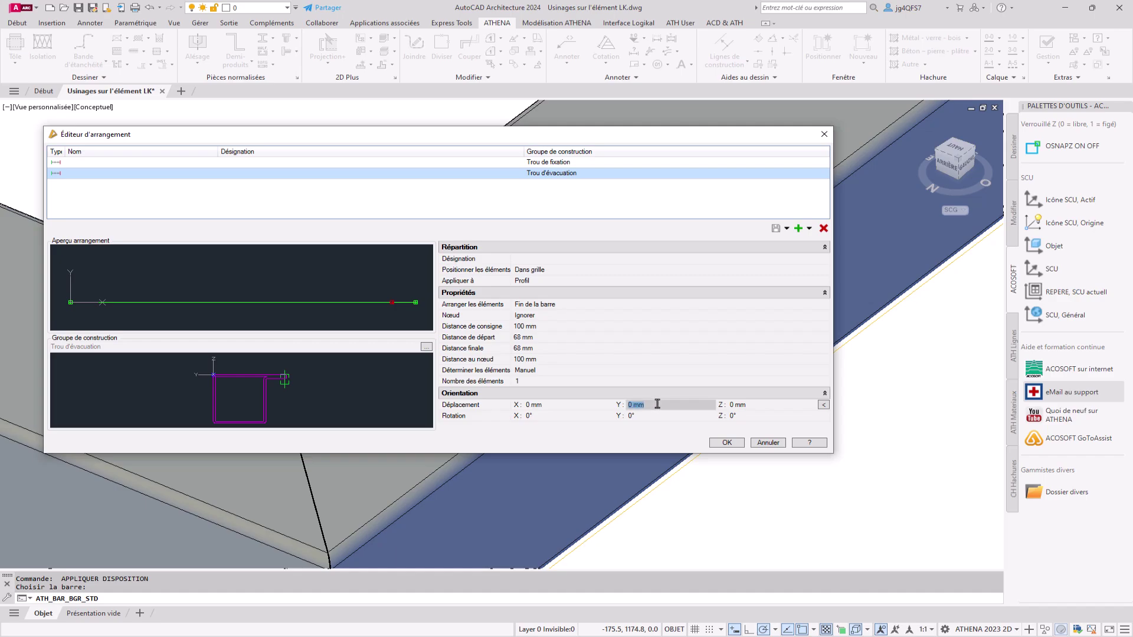
key("Tab")
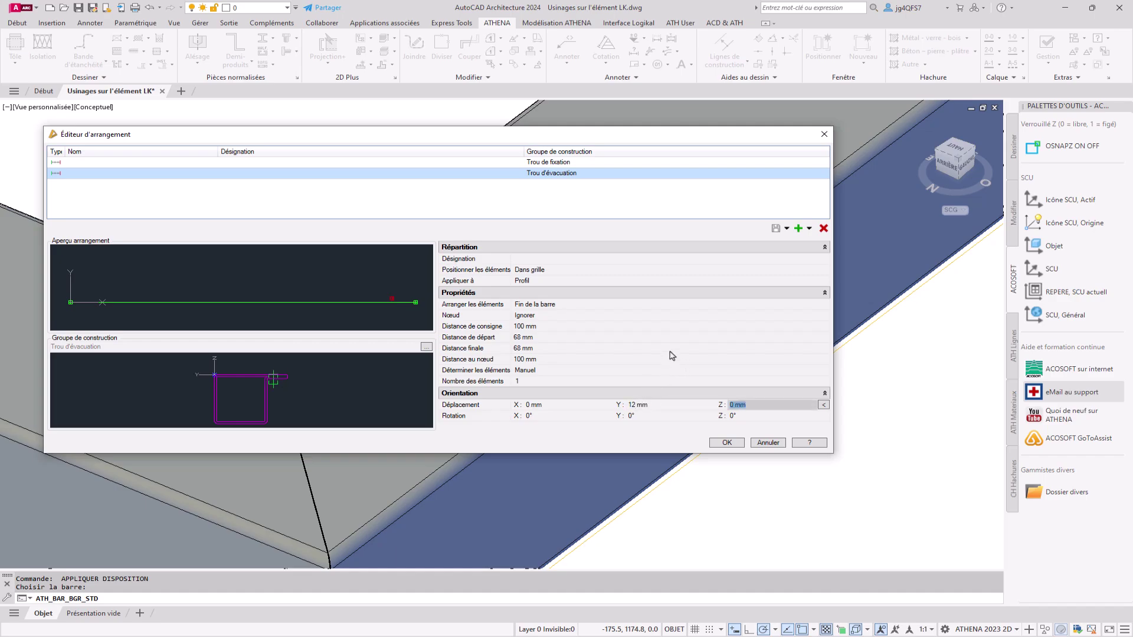
Arrange the drainage slots by "Distance <= distance de consigne" with a 500 mm target distance and 150 mm start and end distances, and apply
left_click(554, 306)
left_click(550, 362)
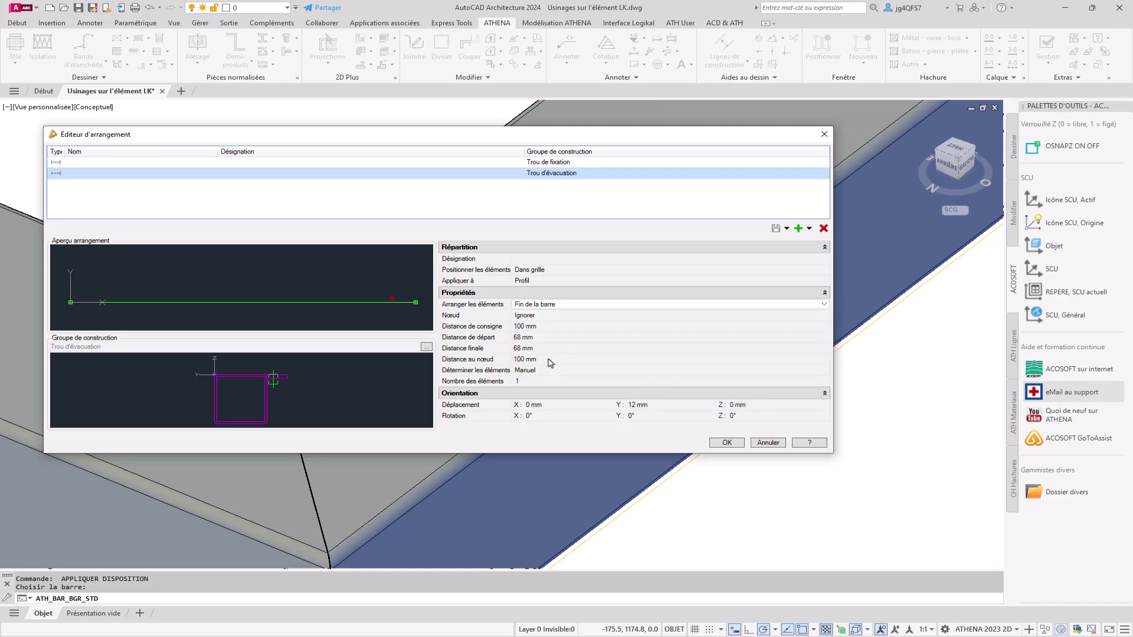
left_click(541, 327)
type("500")
key("Tab")
type("15")
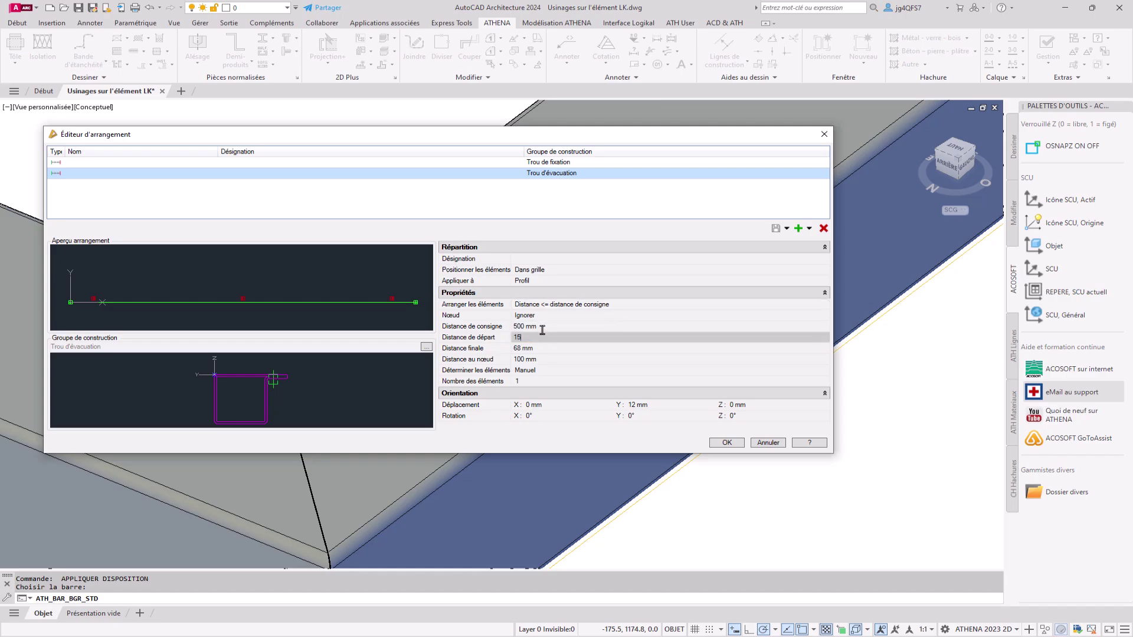
key("Tab")
key("Tab")
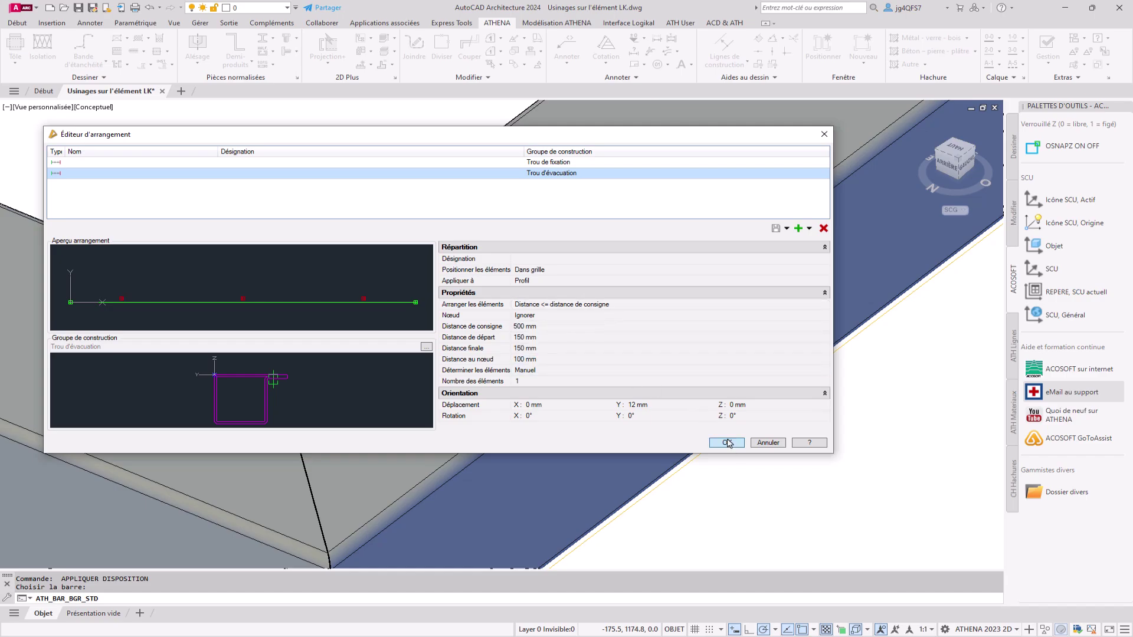
left_click(727, 443)
scroll(543, 341, "down", 6)
middle_click_drag(607, 399, 619, 354, "shift")
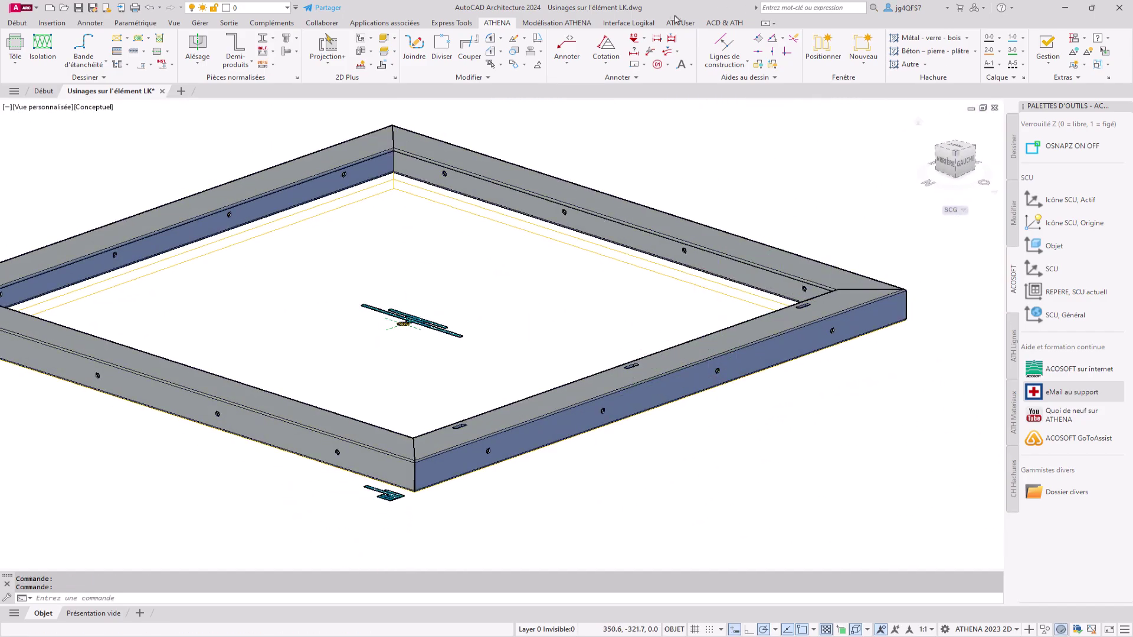
Accept the machinings for all bars of article 01570 of the Logikal element and transfer the machinings to Logikal
left_click(643, 25)
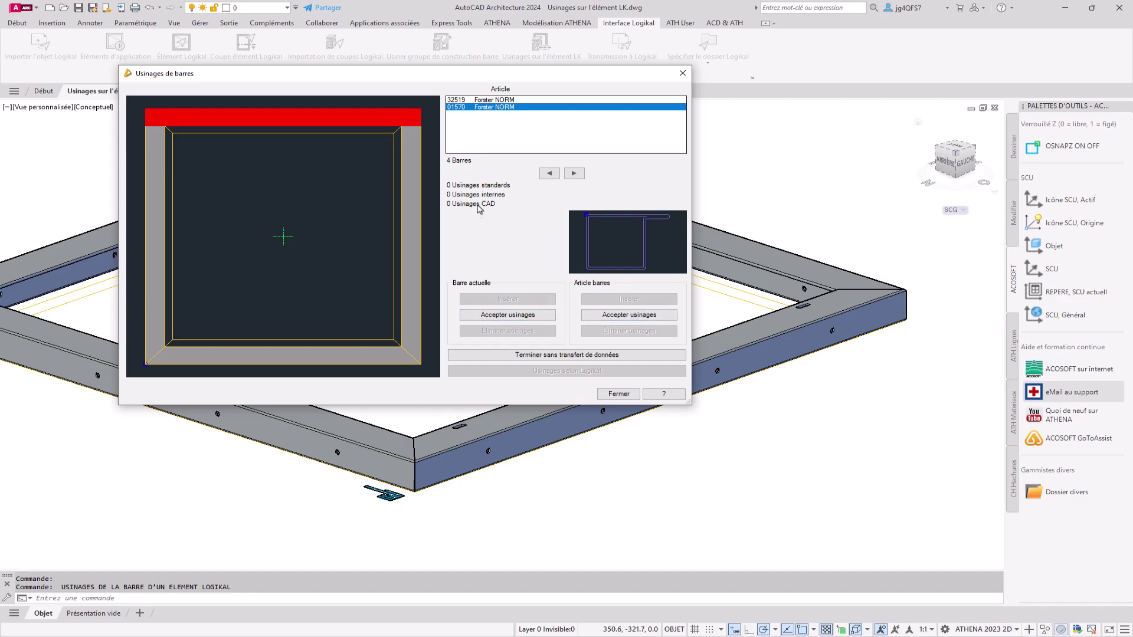
left_click(574, 174)
left_click(553, 176)
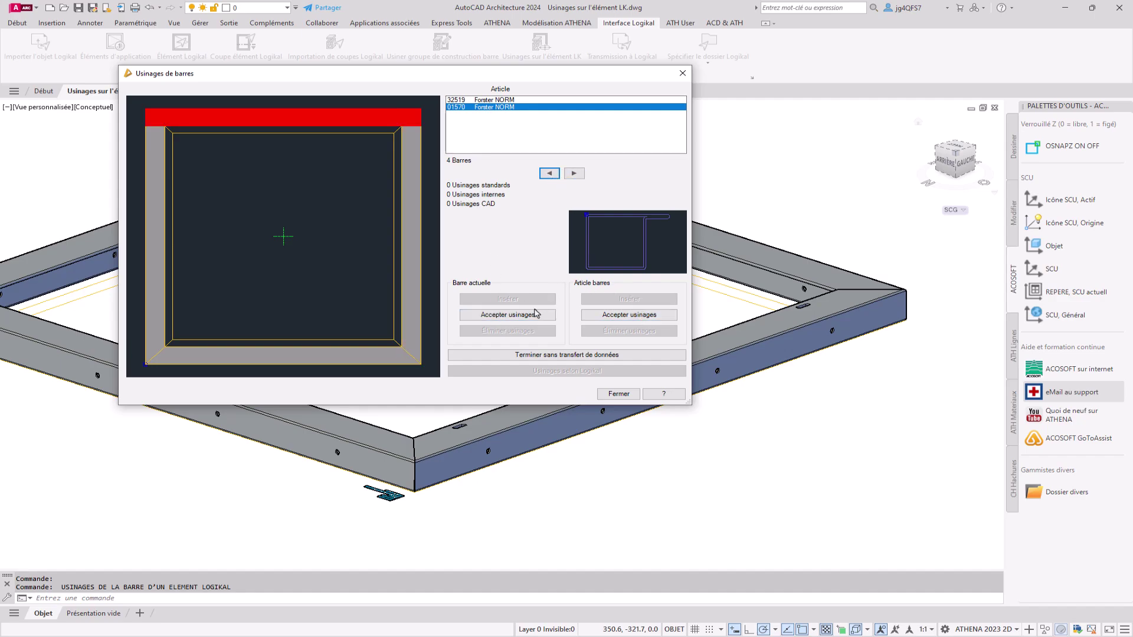
left_click(615, 317)
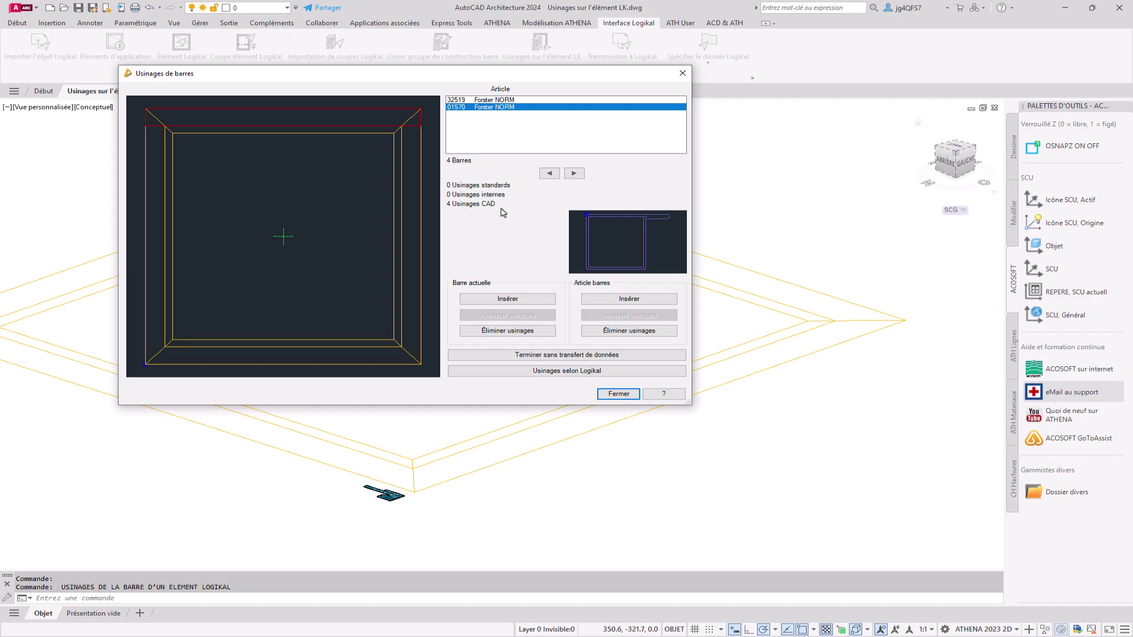
left_click(508, 100)
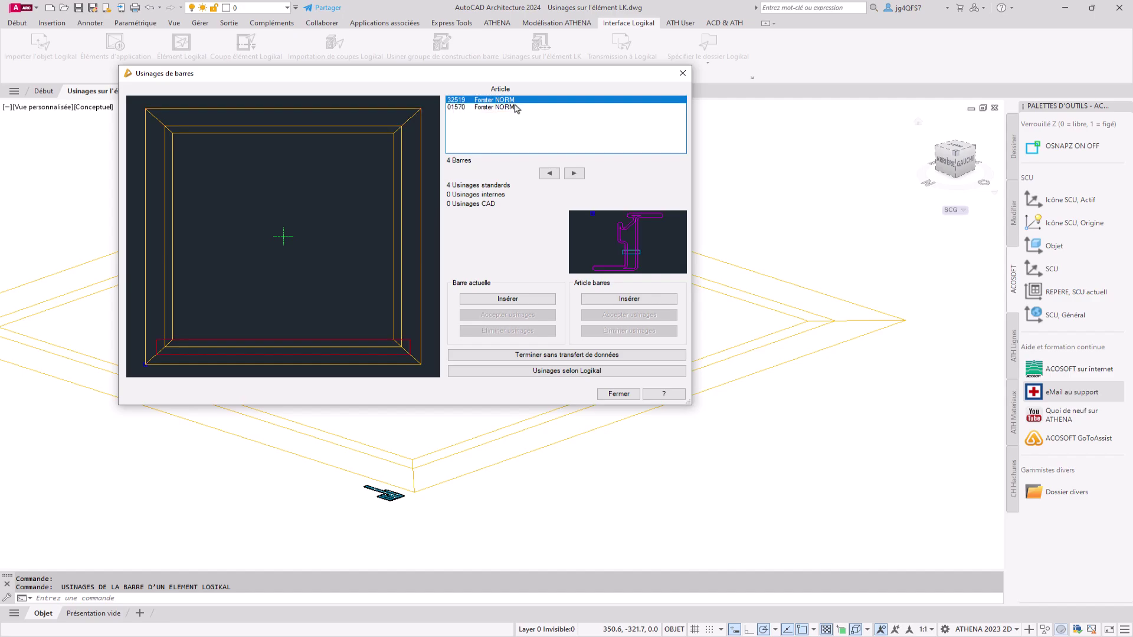
left_click(555, 371)
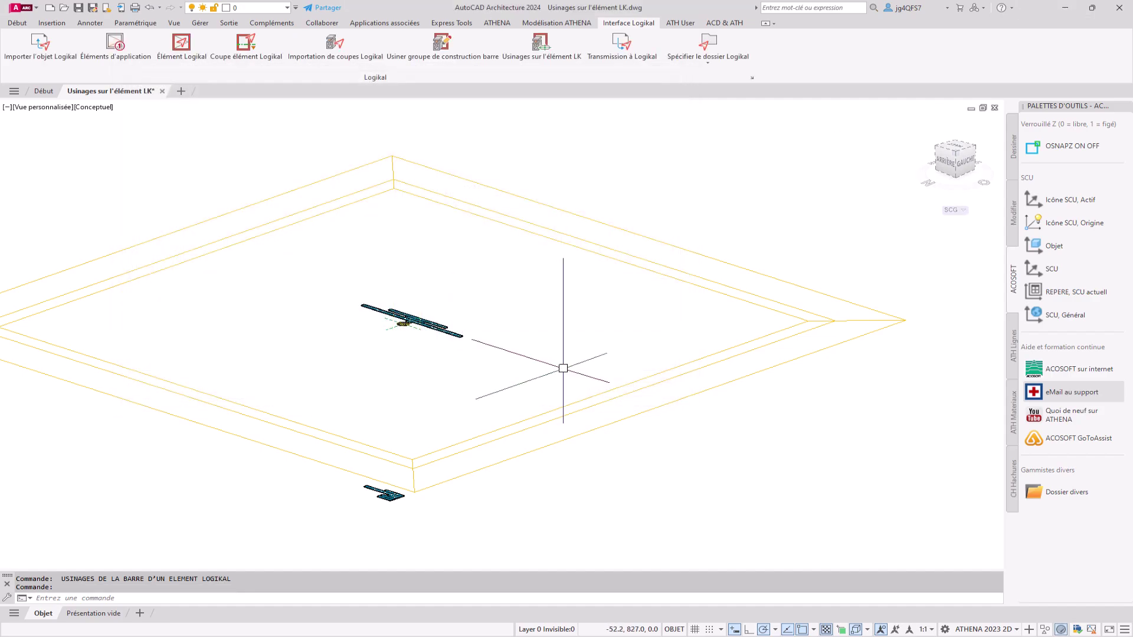
Switch to the top view and open the frame element for modification in Logikal with the "Usinages" mode
left_click(954, 147)
left_click(984, 135)
left_click(986, 133)
double_click(634, 358)
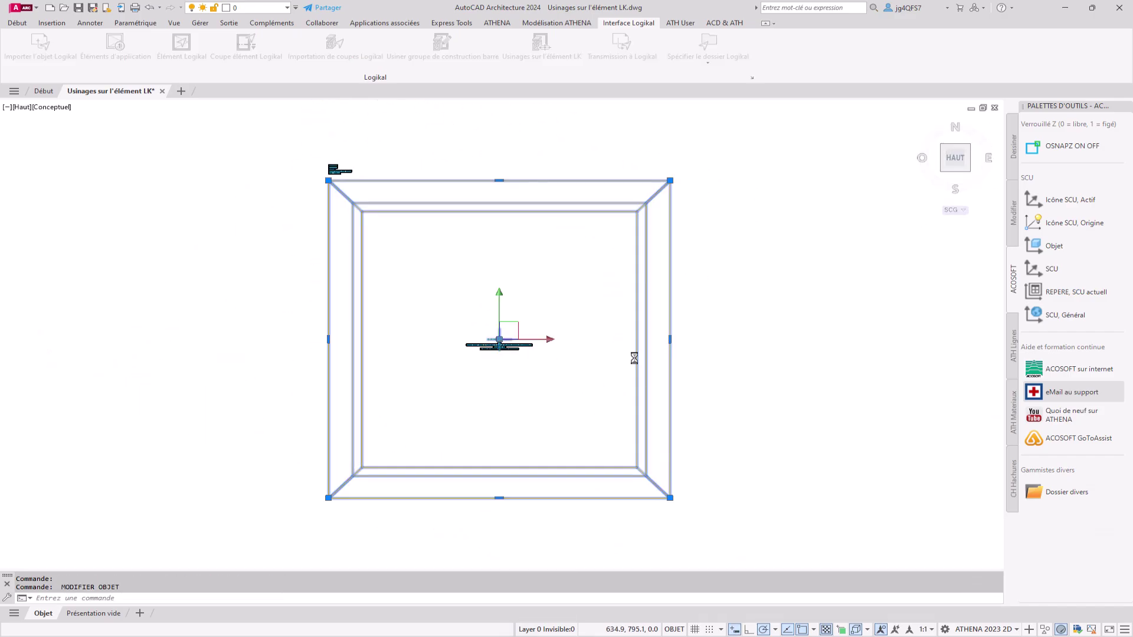
left_click(574, 423)
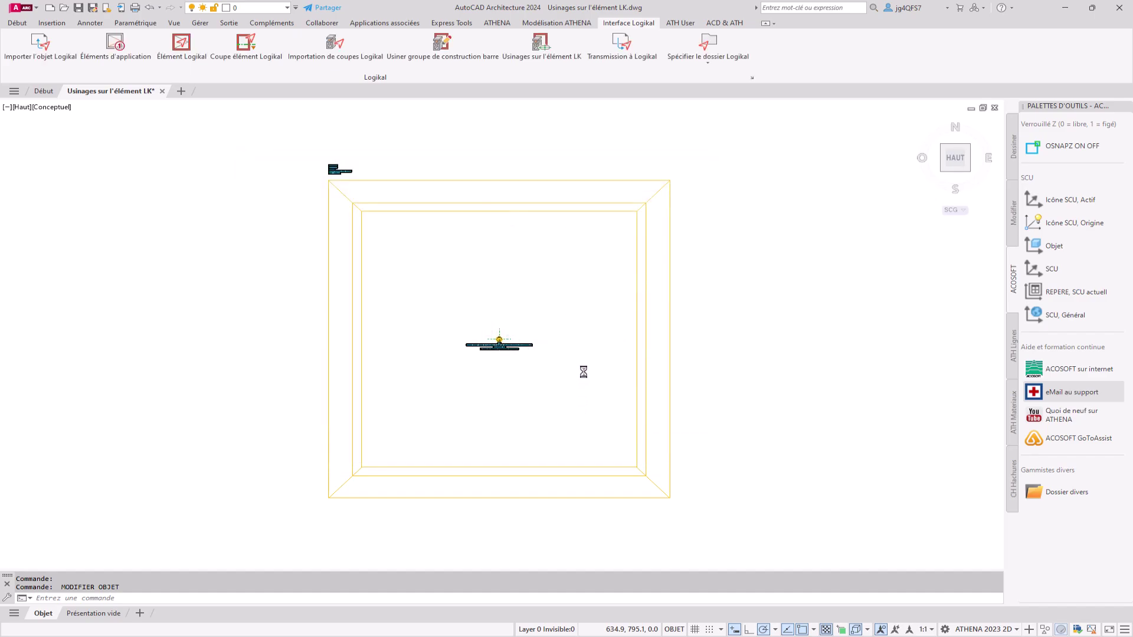
scroll(531, 303, "down", 2)
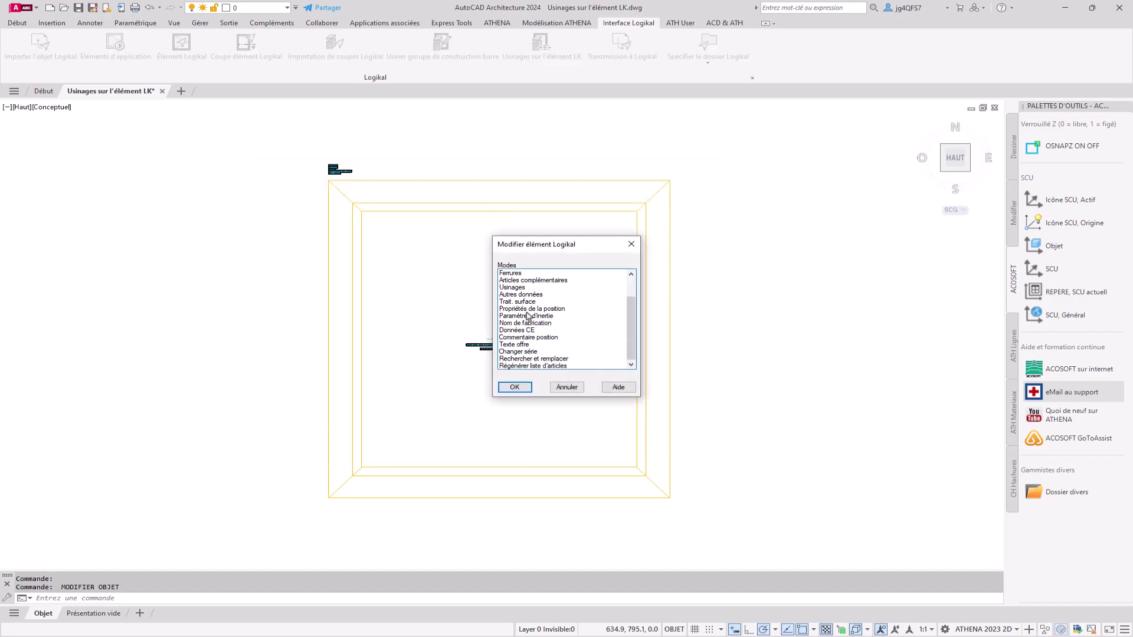
left_click(507, 290)
left_click(515, 387)
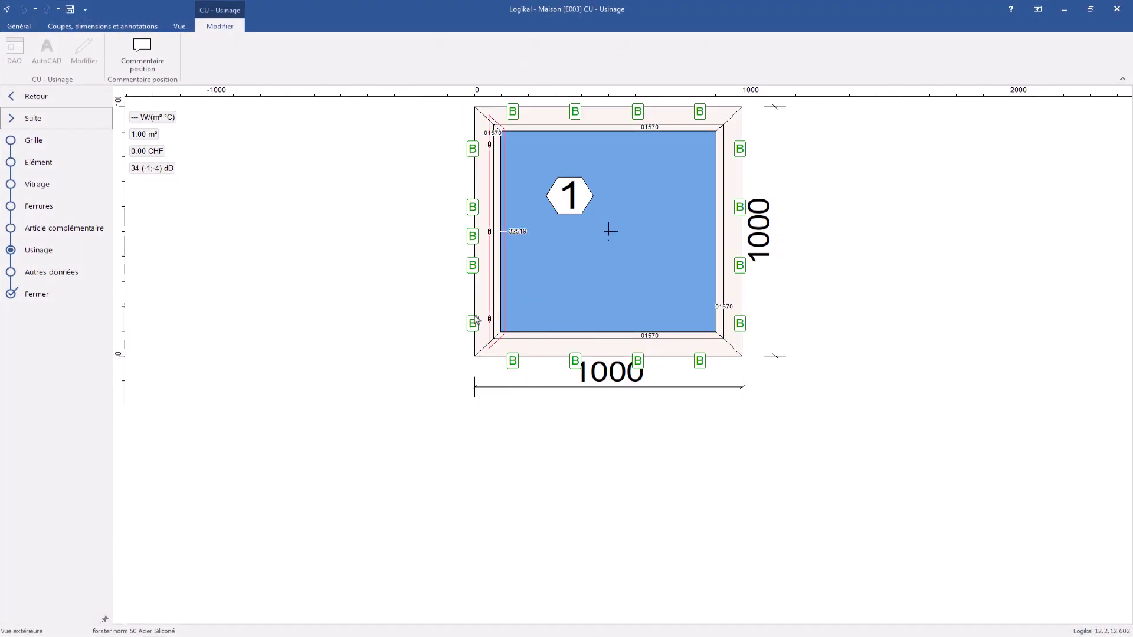
Inspect the transferred machinings on the frame's lower, left, right and upper bars in Logikal, and close the element
left_click(538, 348)
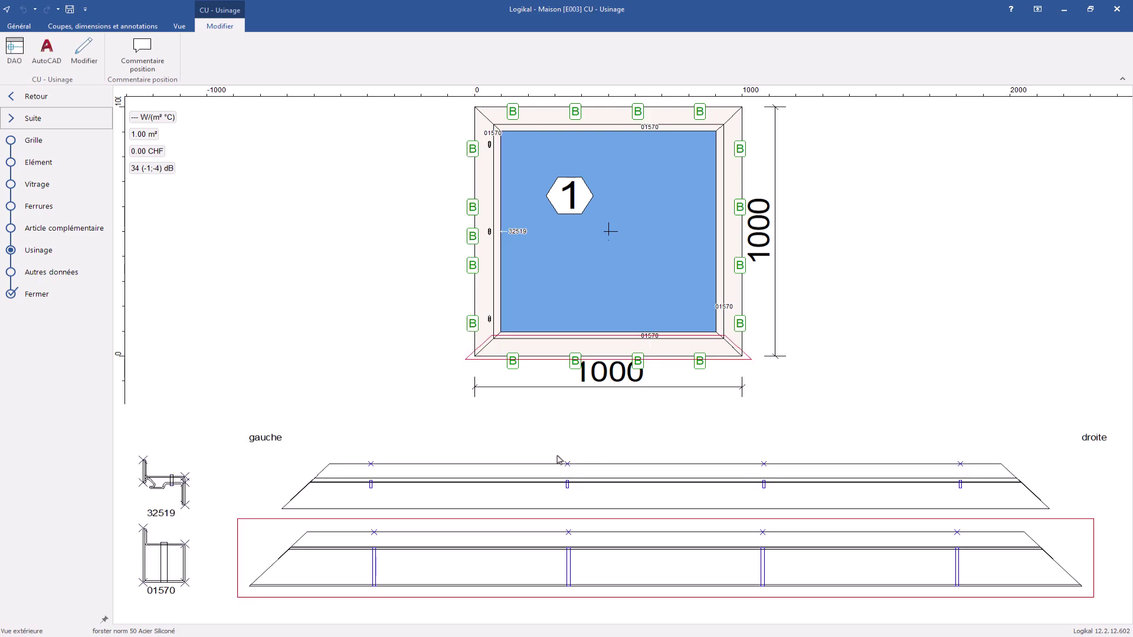
left_click(486, 264)
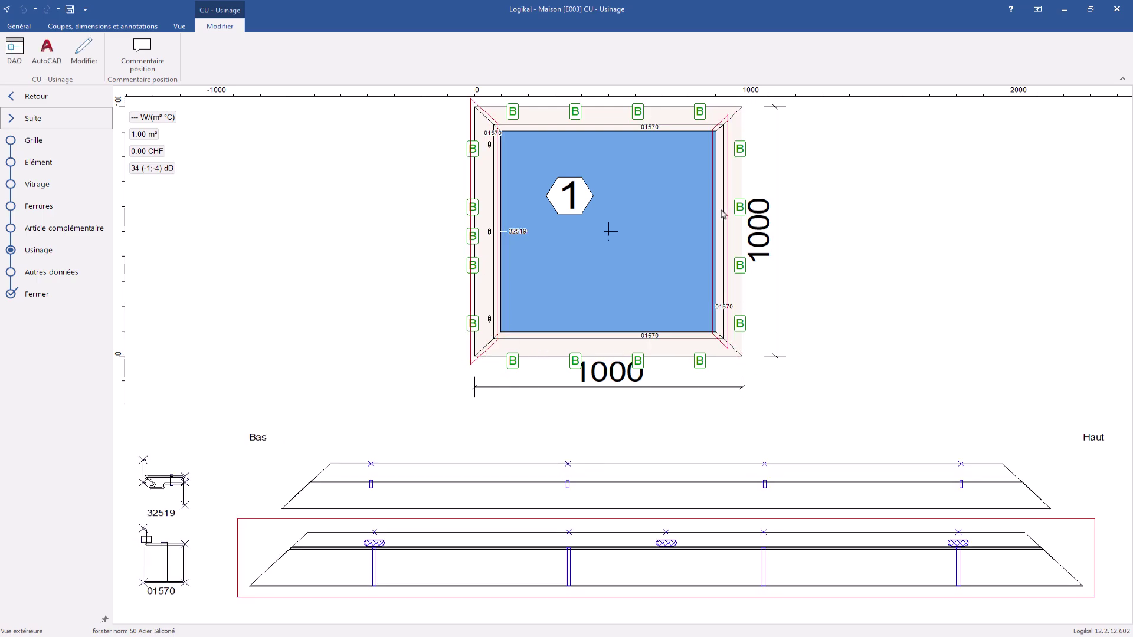
left_click(725, 229)
left_click(680, 123)
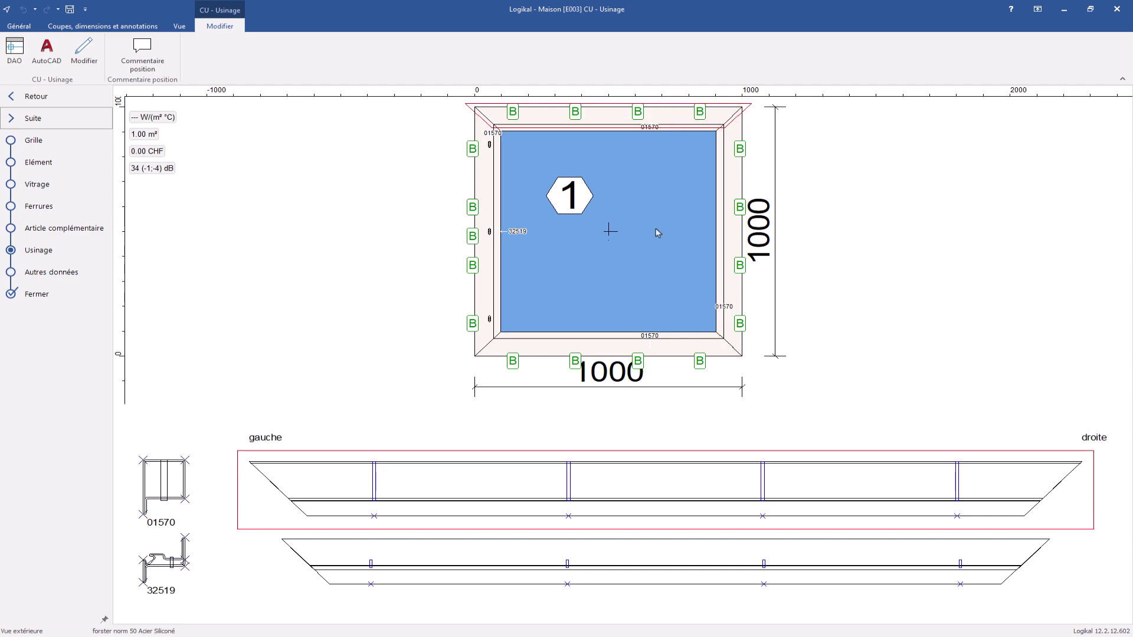
left_click(36, 294)
left_click(646, 351)
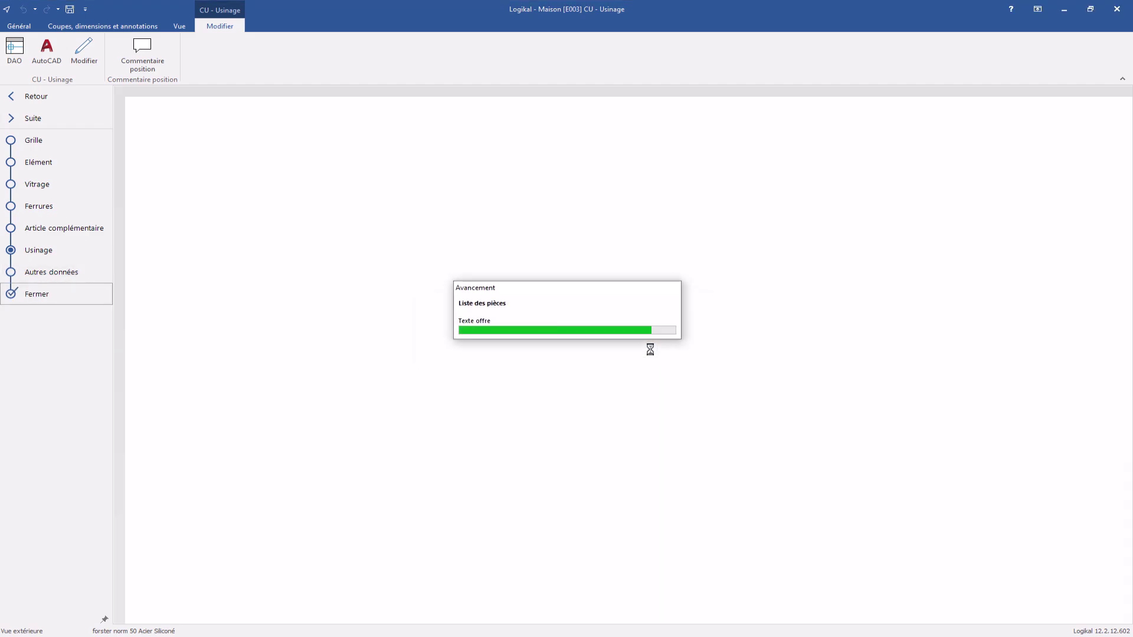